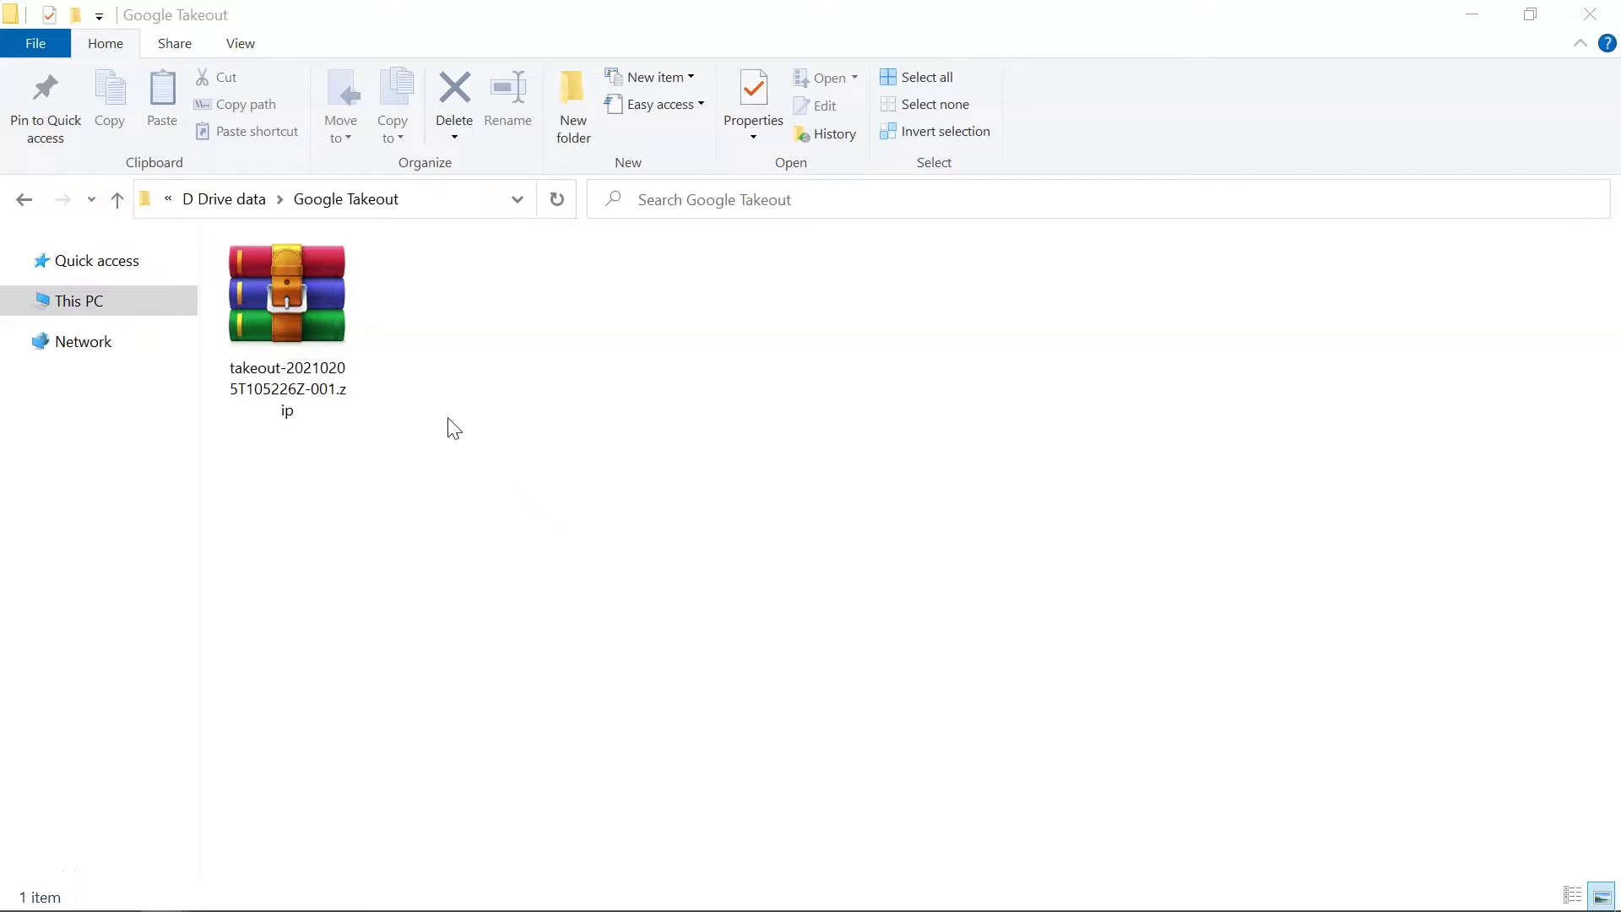
Step: Extract the Takeout zip in place and open its Takeout > Mail folder holding the MBOX file
right_click(290, 296)
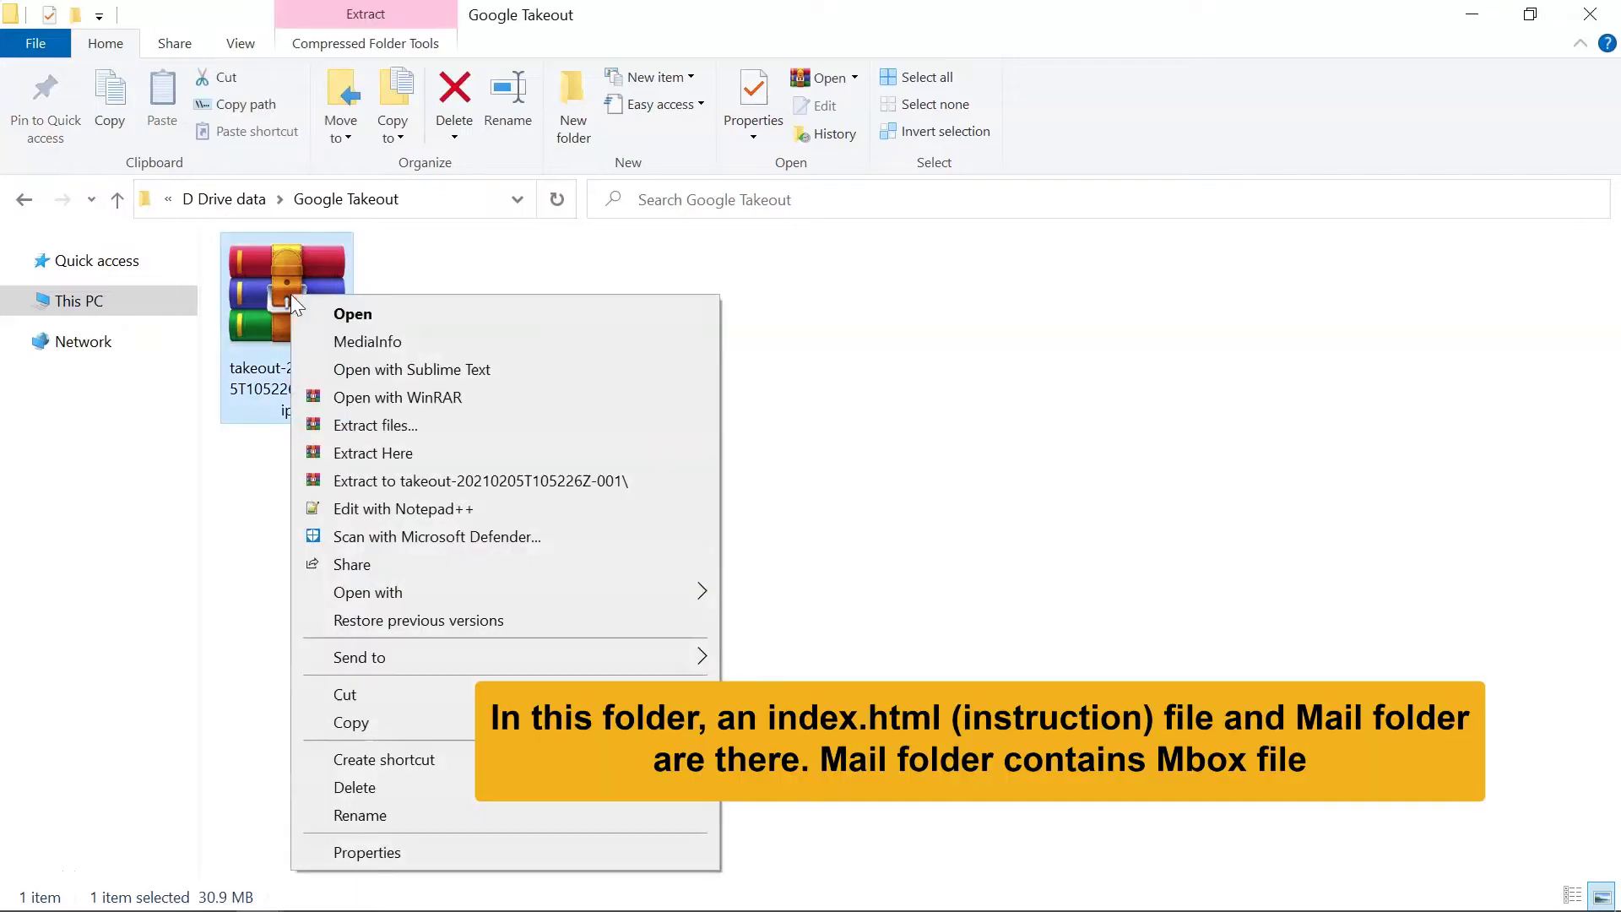
left_click(362, 456)
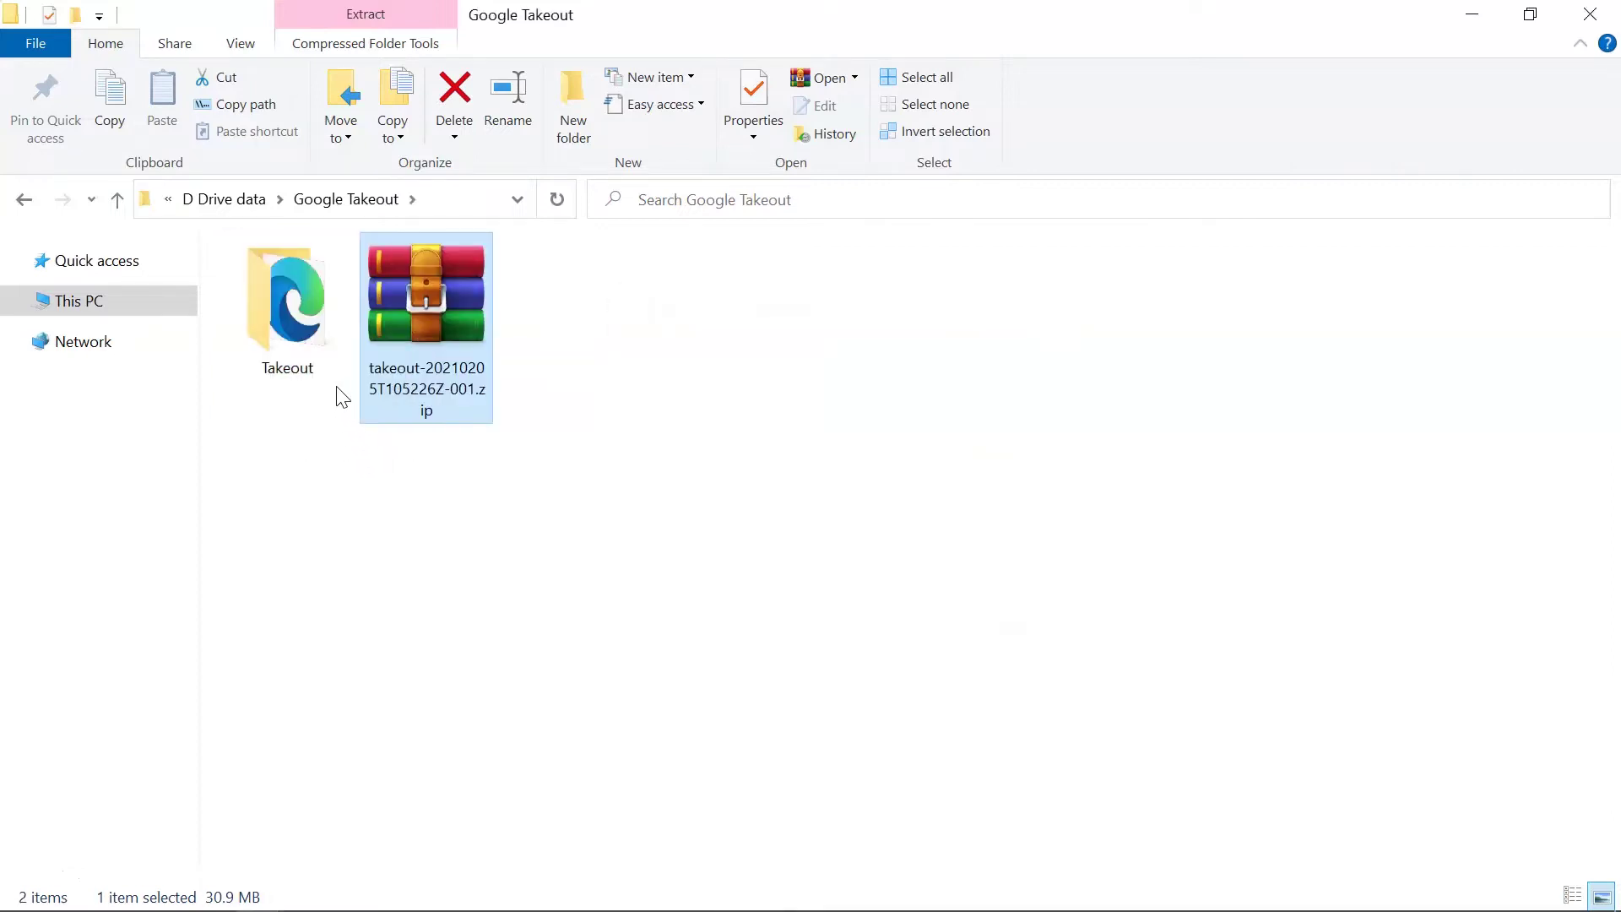
left_click(287, 300)
double_click(283, 295)
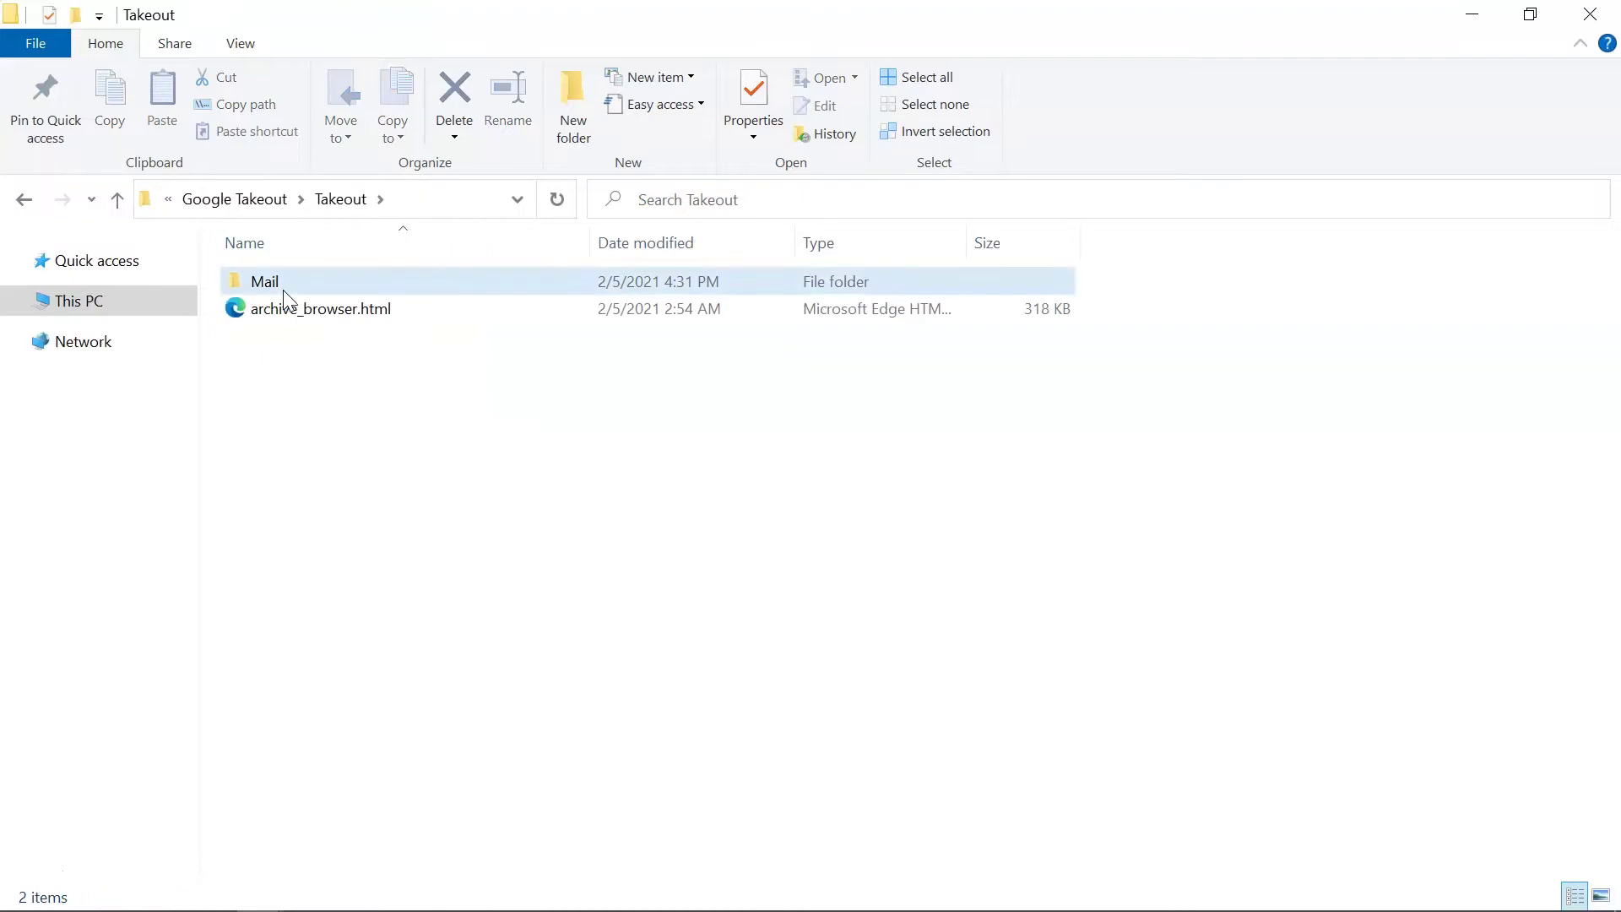
double_click(282, 291)
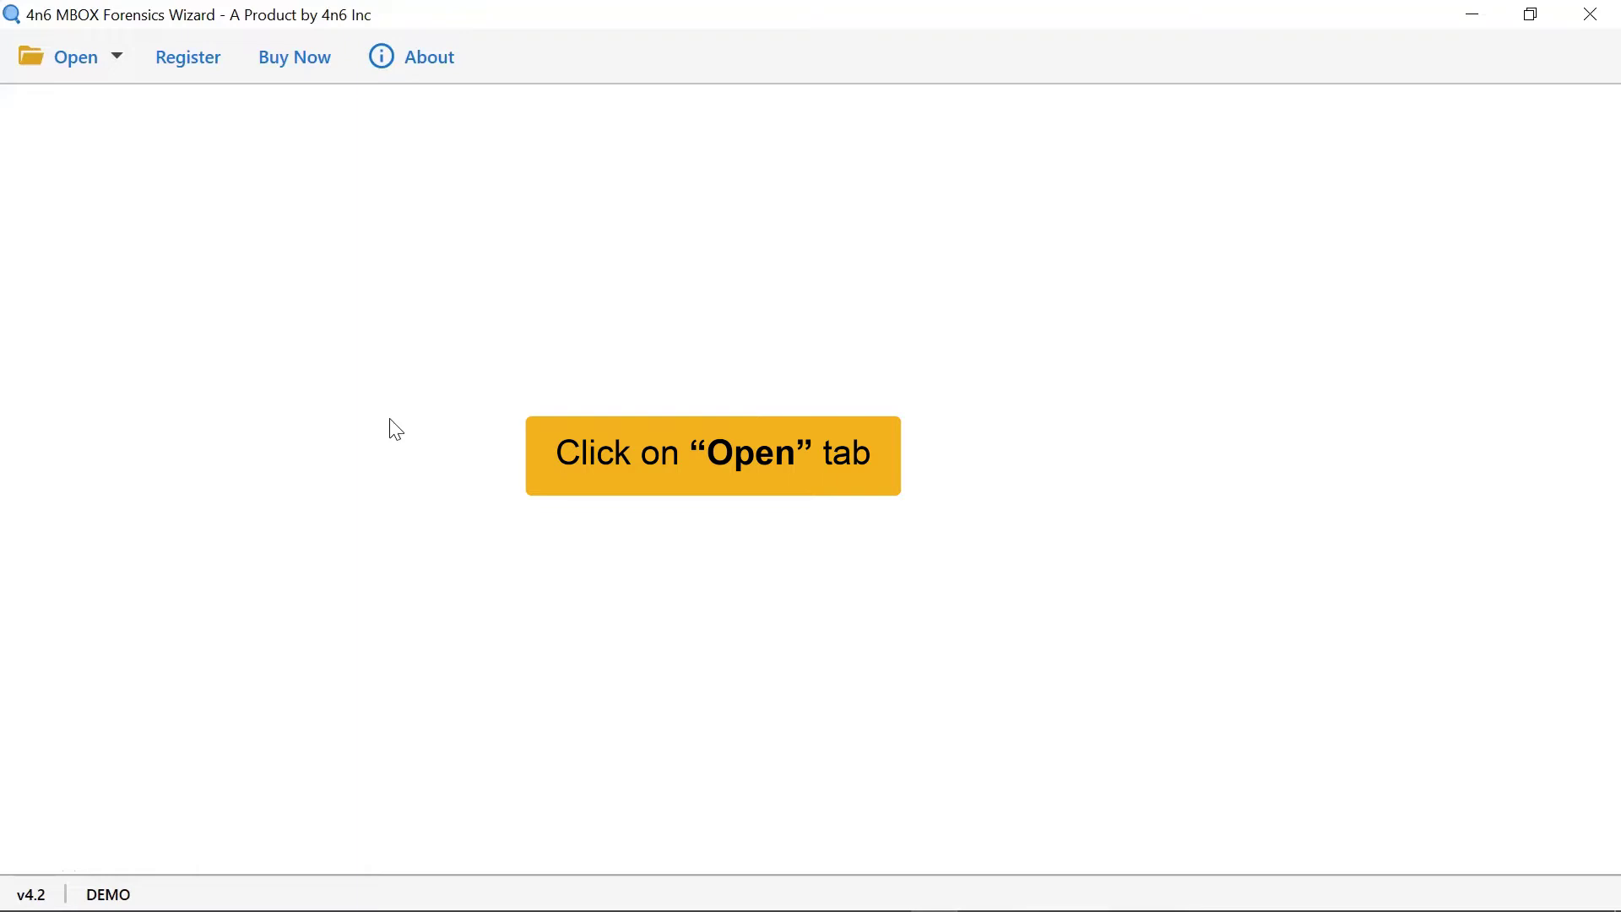
Step: Load 'All mail Including Spam and Trash.mbox' via Open > Choose Files
left_click(81, 71)
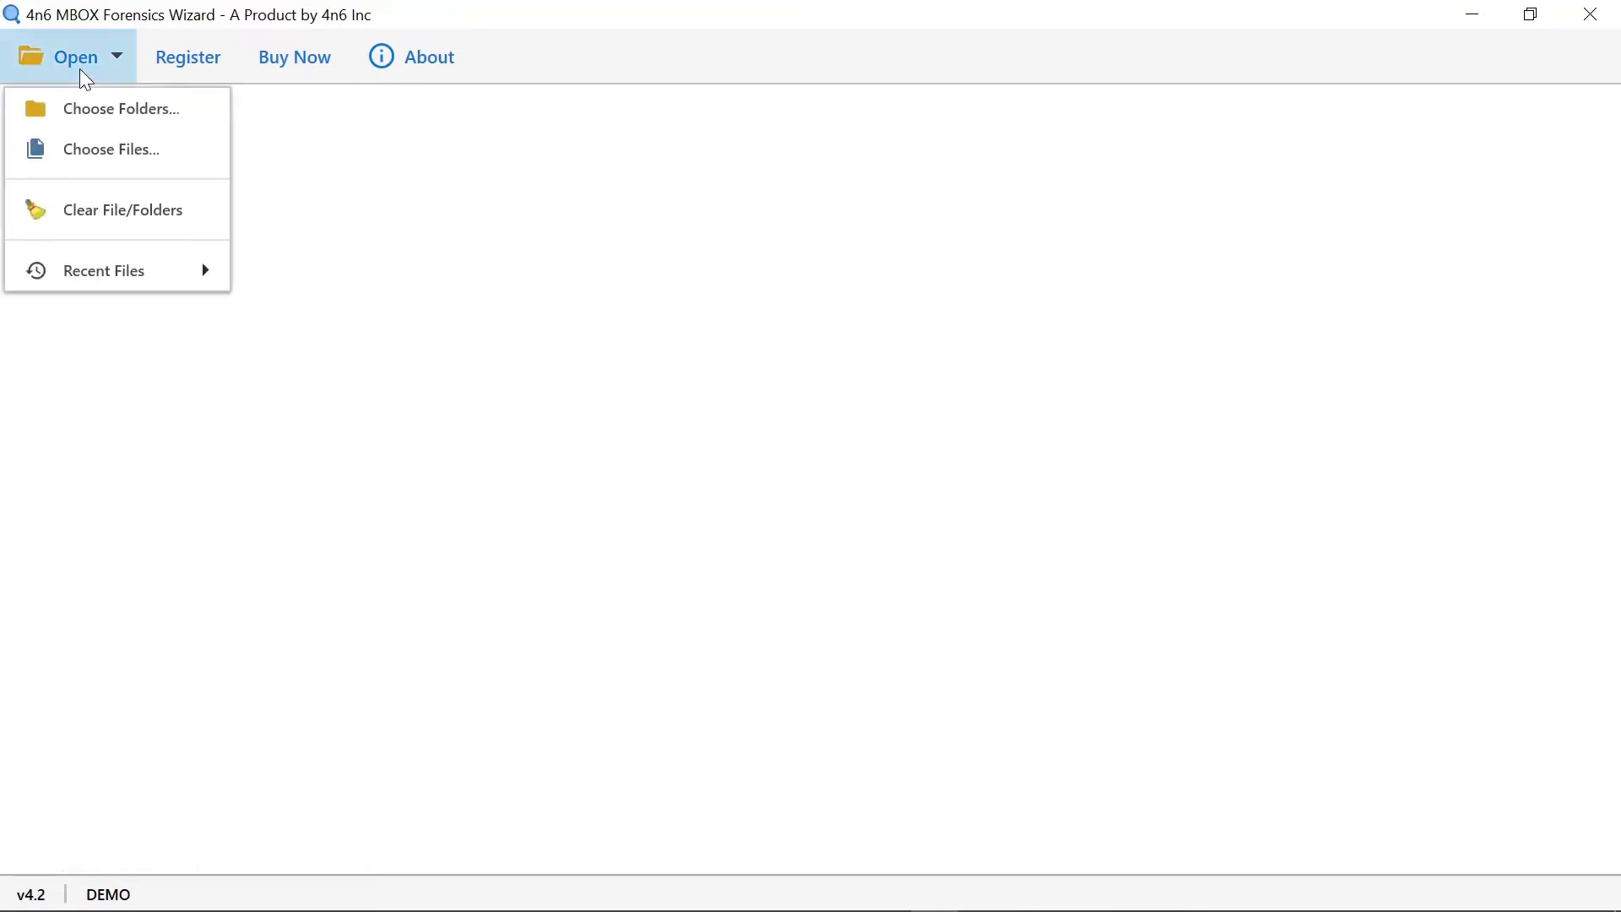
left_click(107, 157)
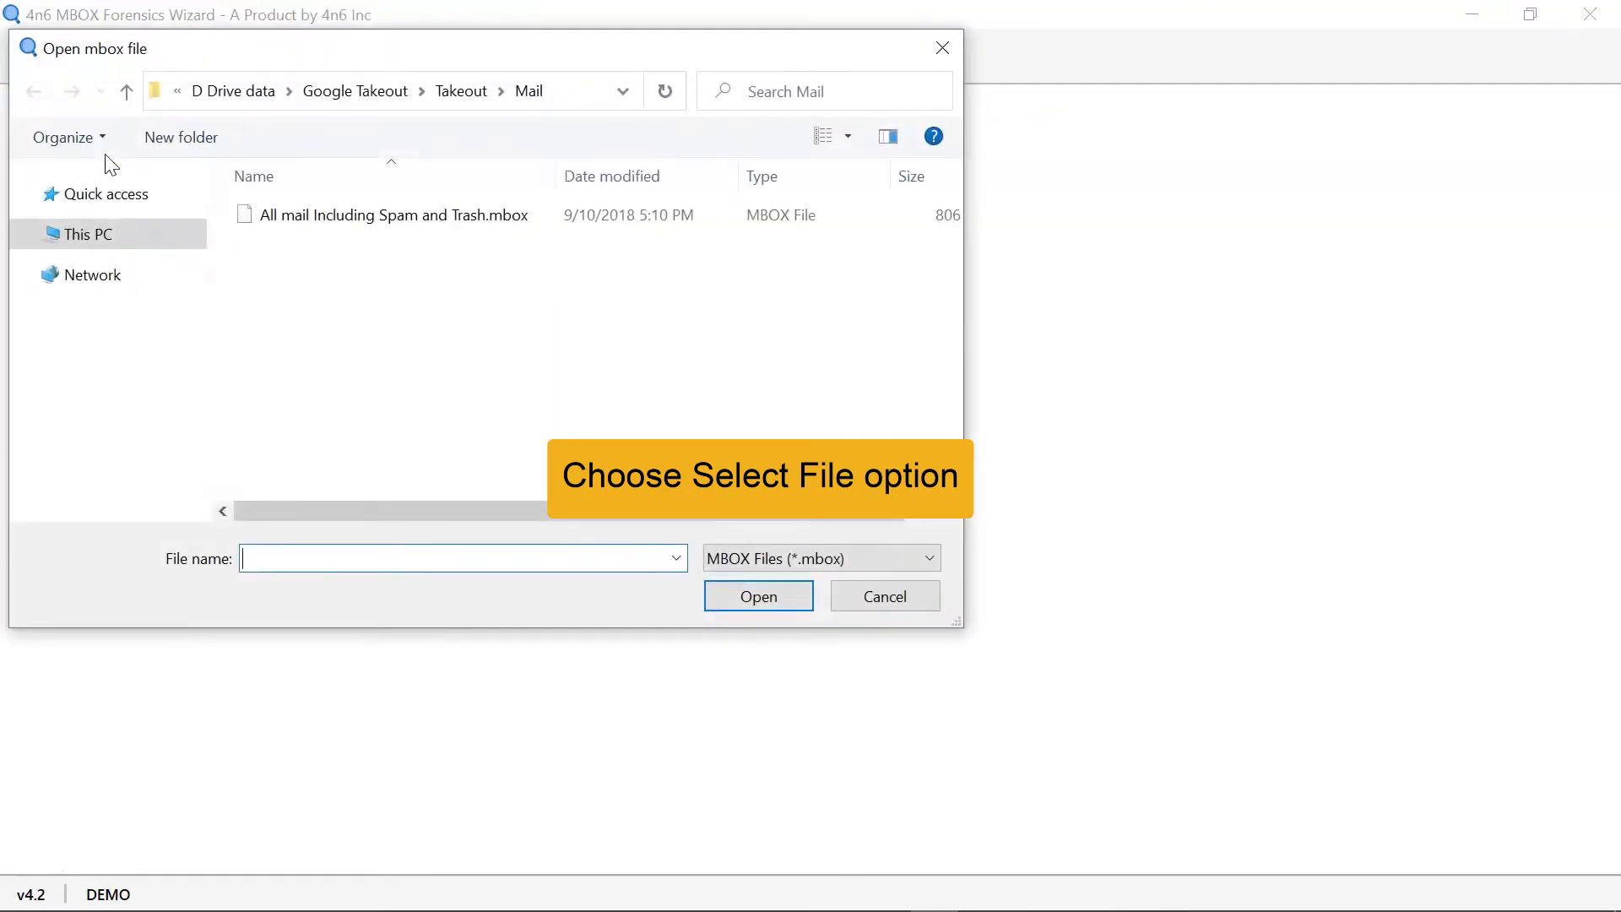
left_click(292, 222)
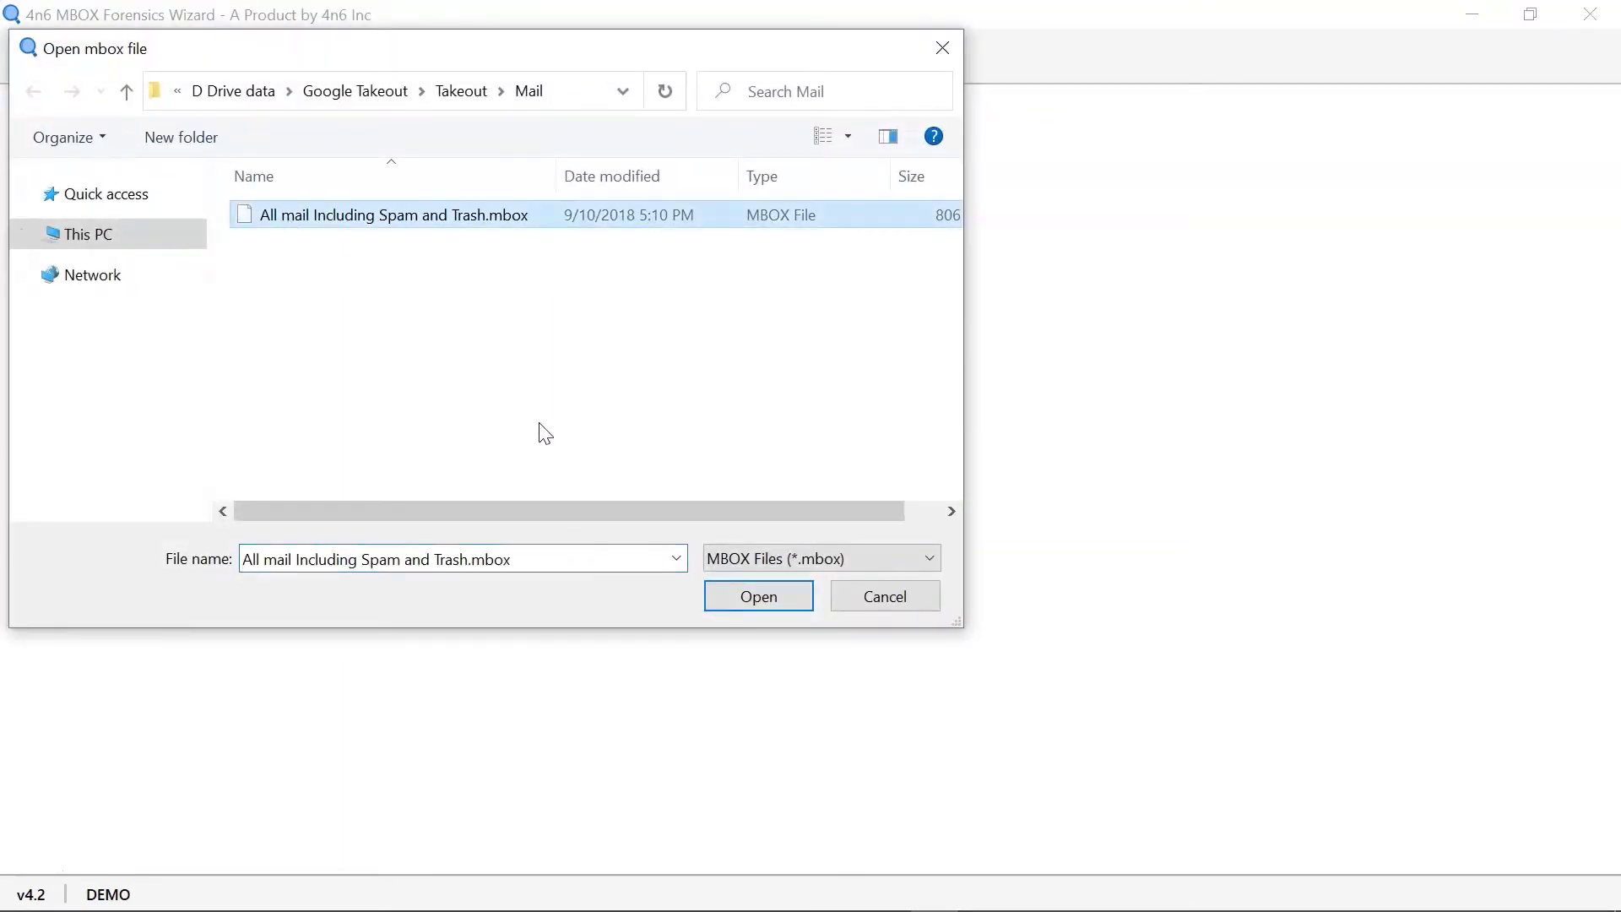
left_click(752, 606)
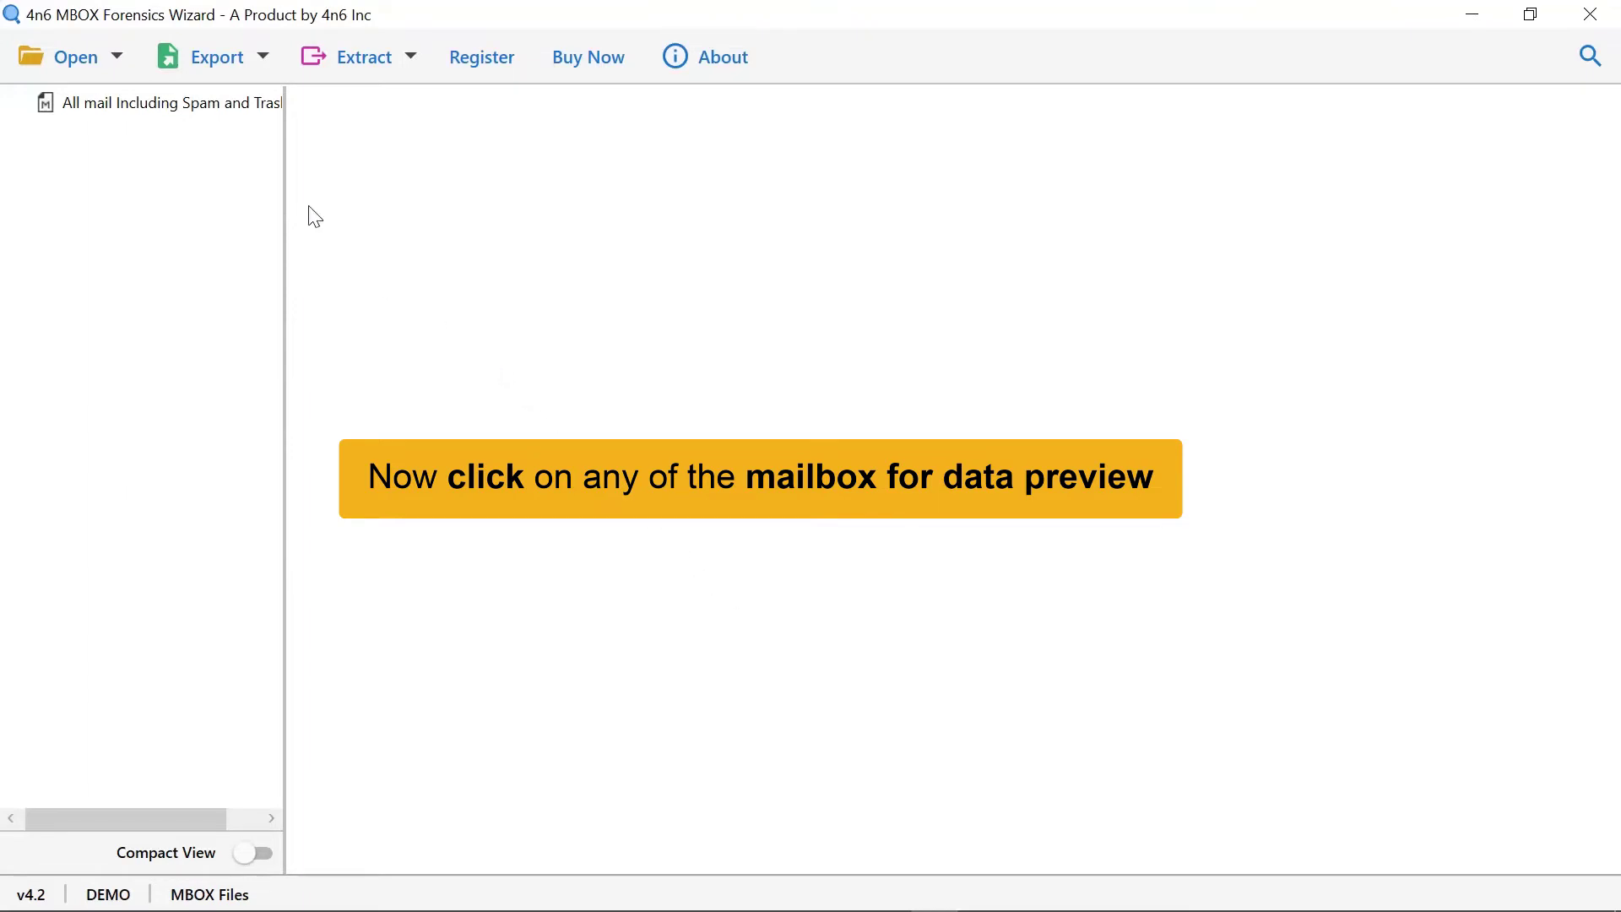
Step: List the 20 mailbox messages and preview 'Fwd: Reminder: Finish your setup' with its PDF attachment
left_click(218, 114)
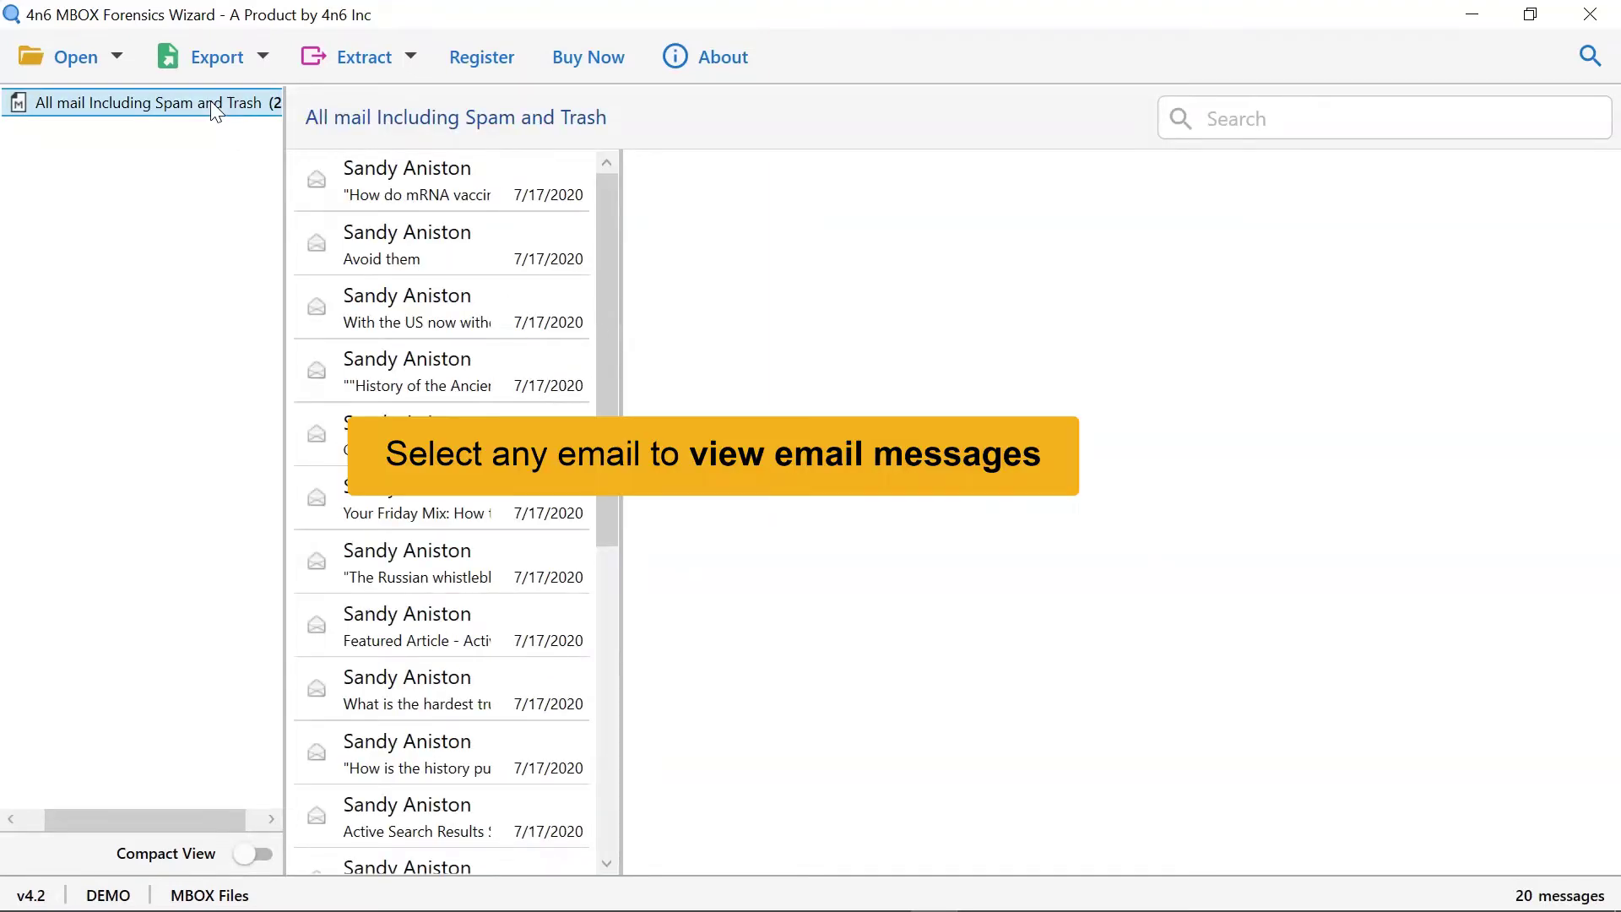
left_click_drag(610, 383, 620, 747)
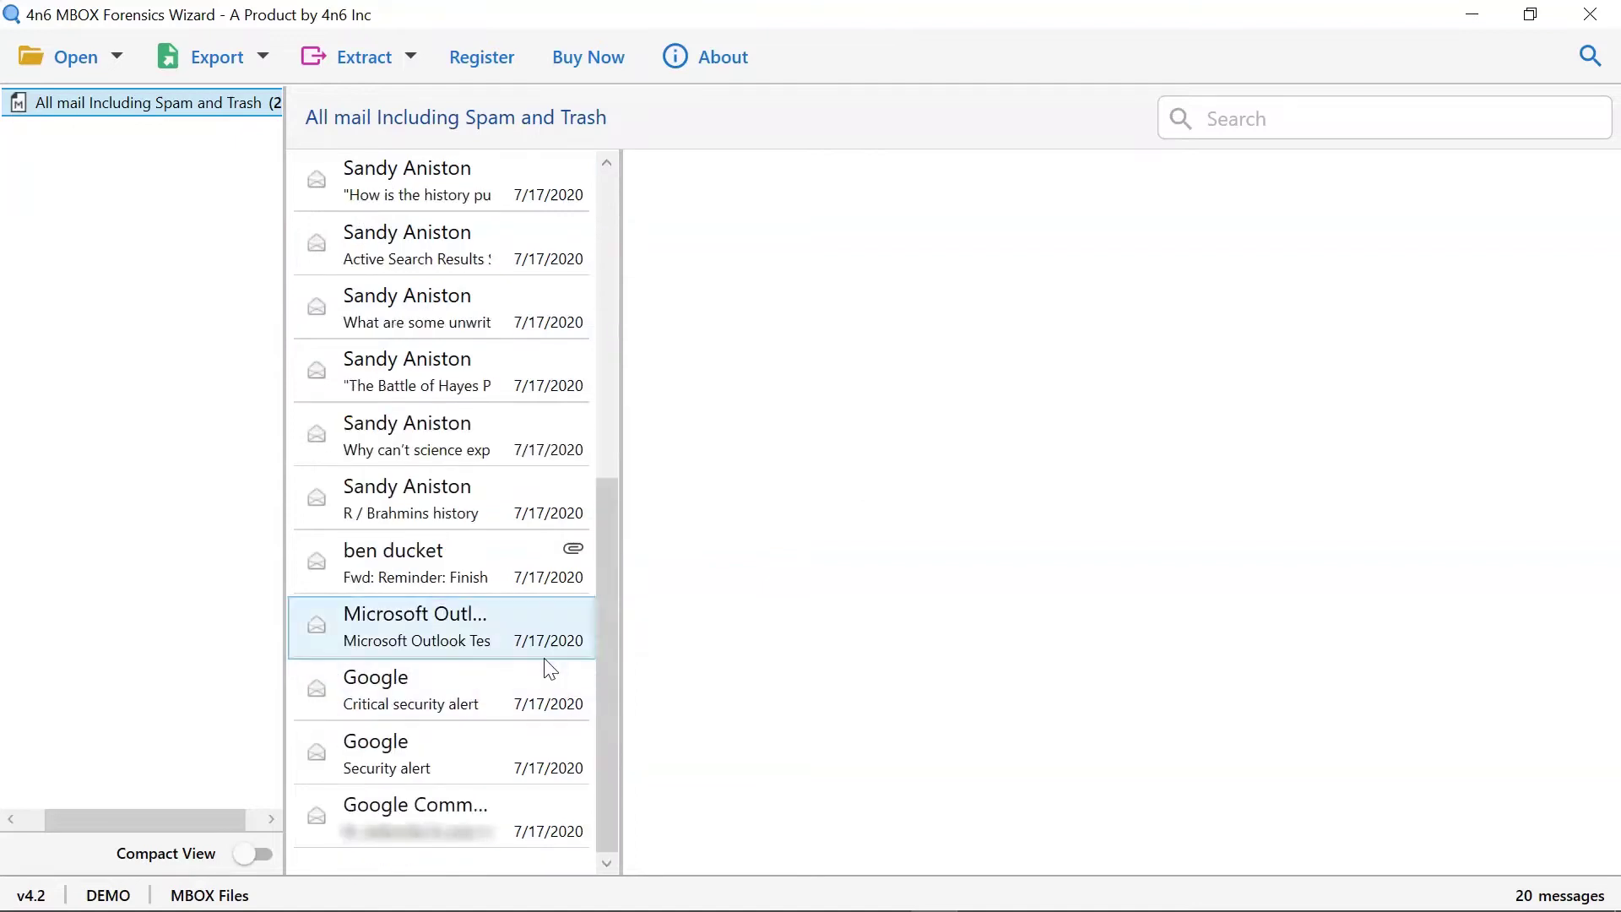
left_click(450, 559)
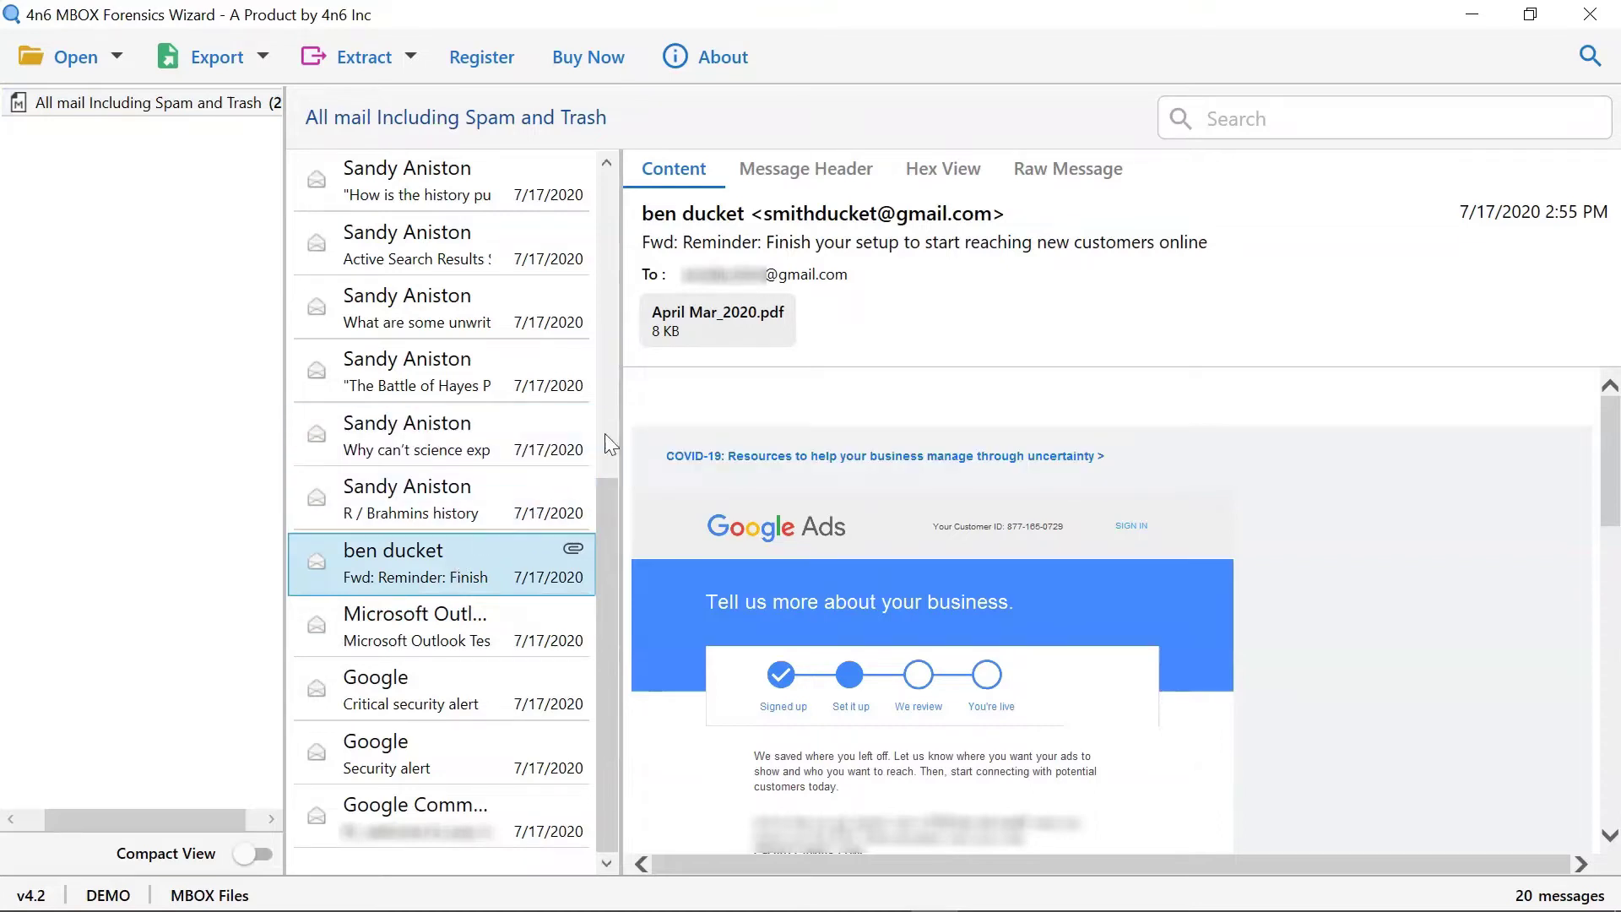
right_click(728, 326)
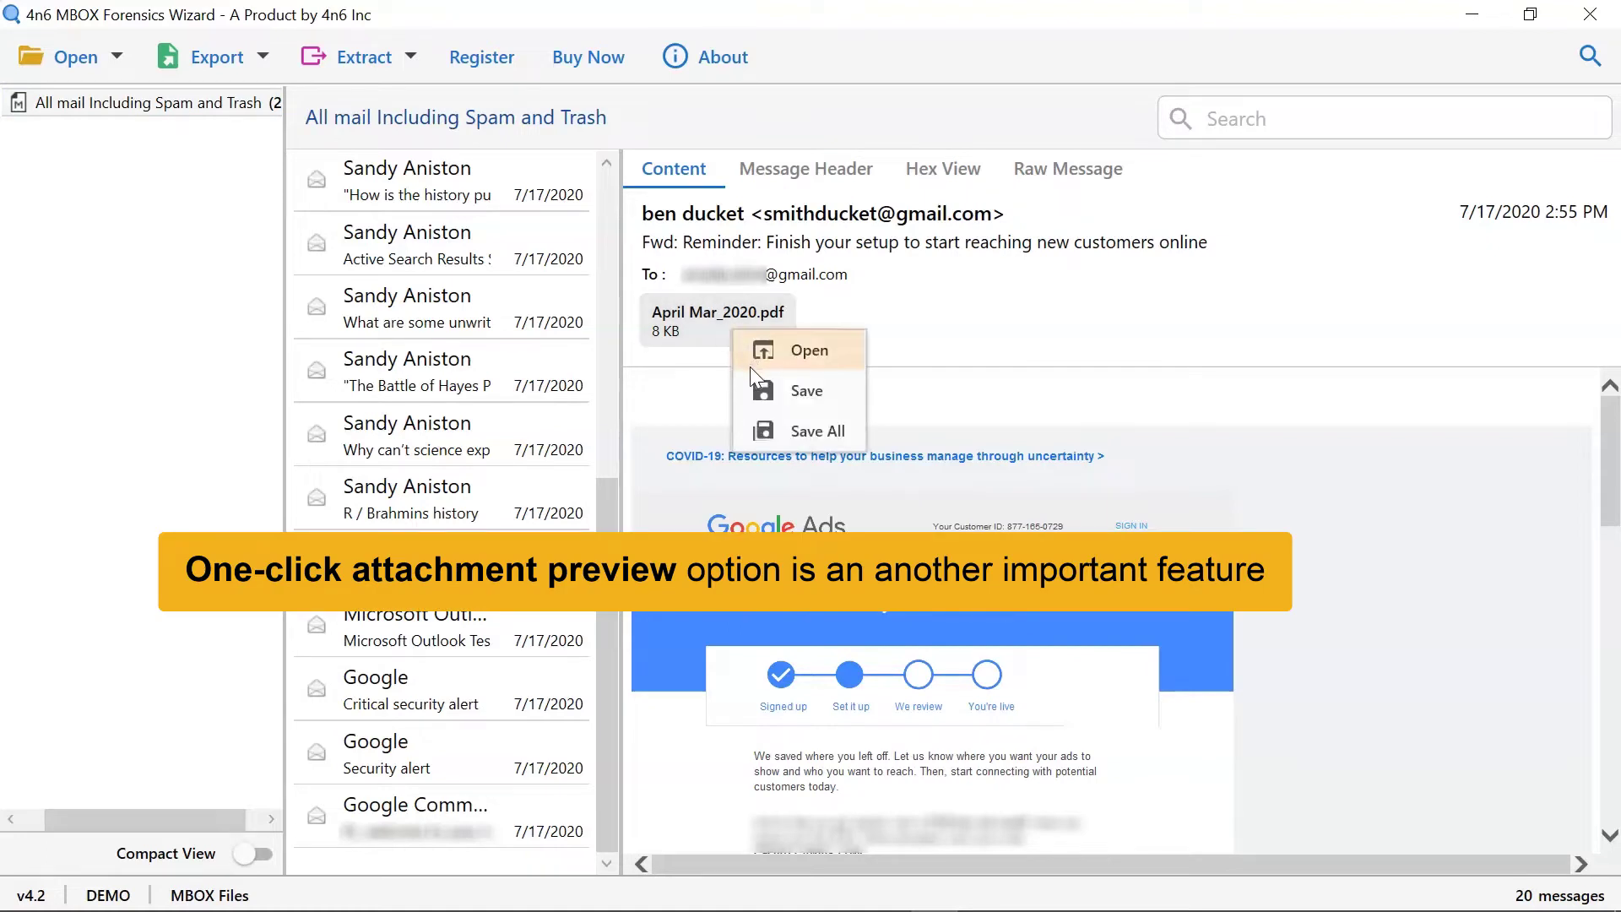
left_click(746, 429)
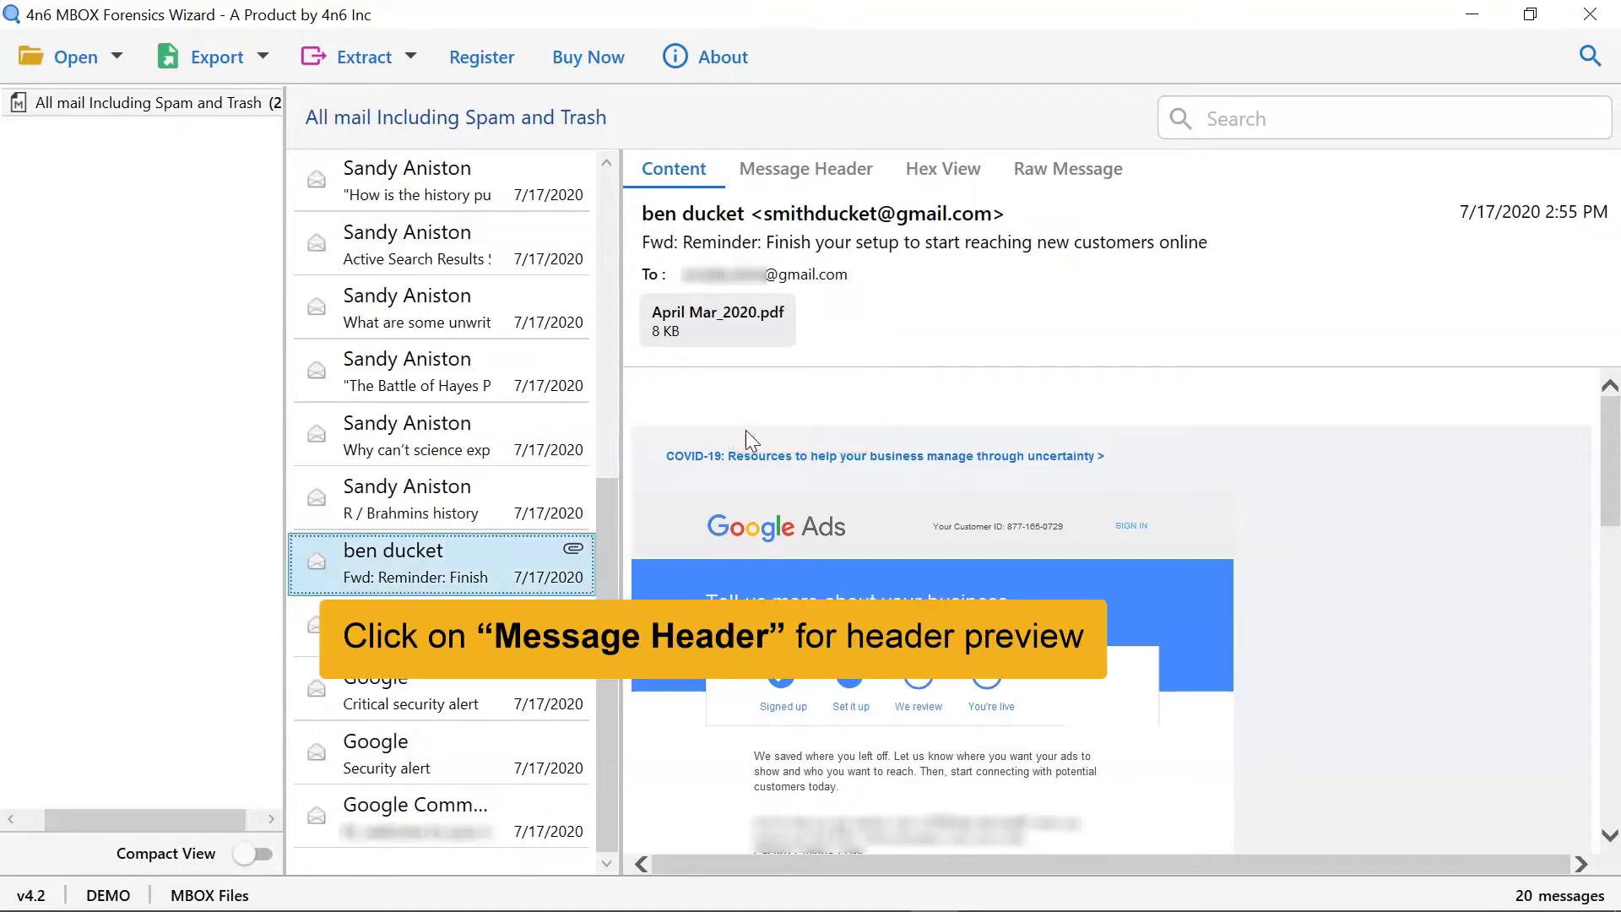
left_click(856, 176)
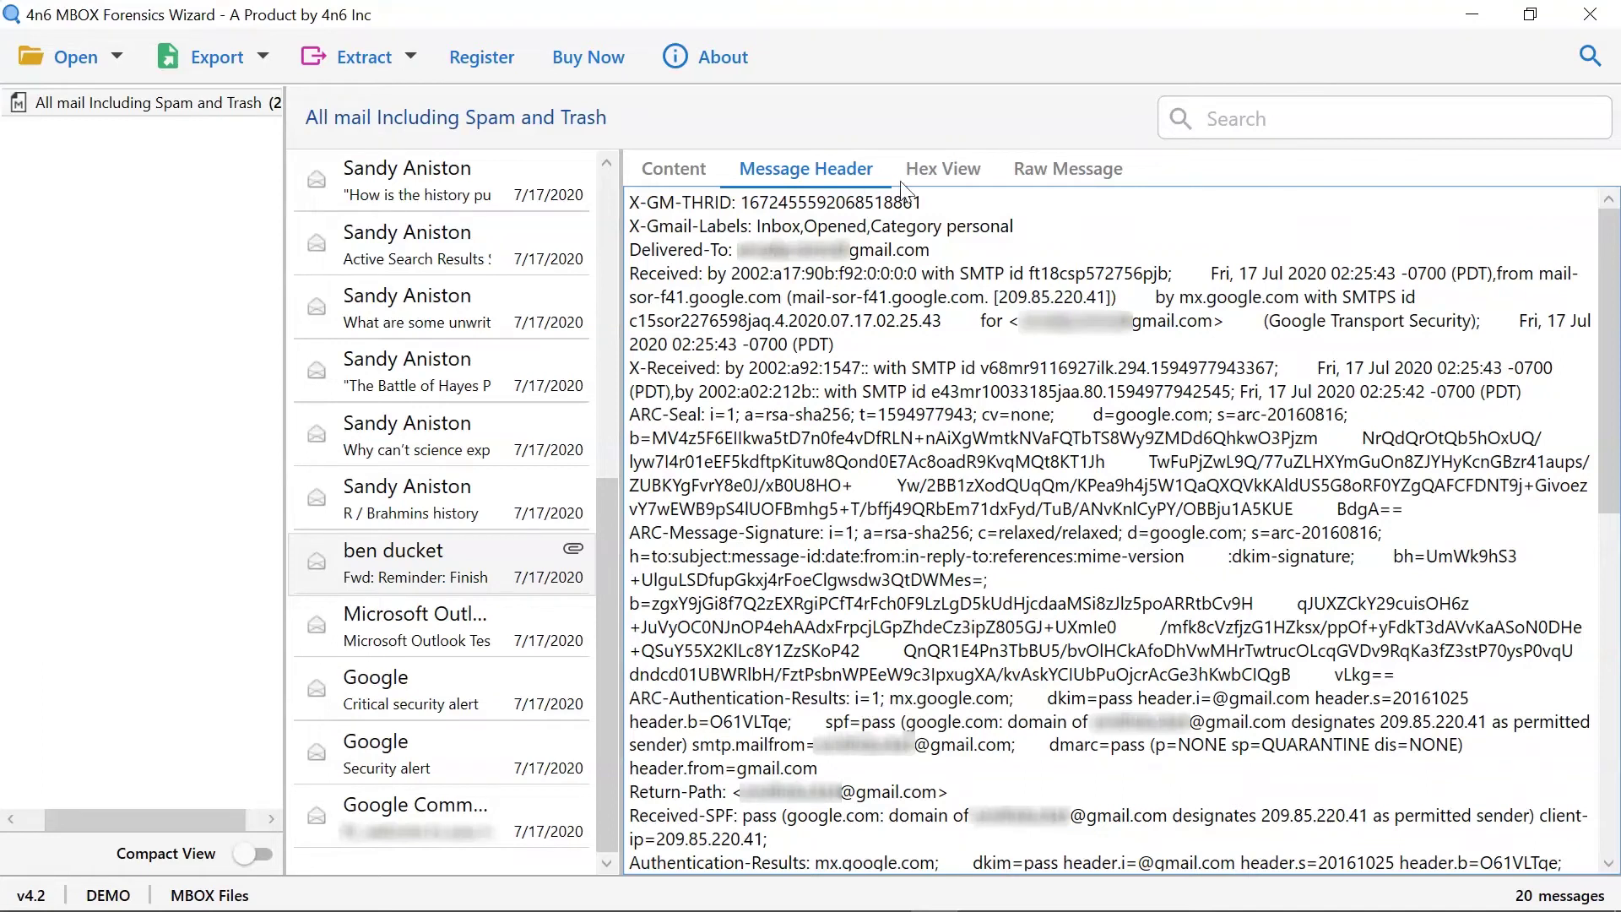
left_click(949, 180)
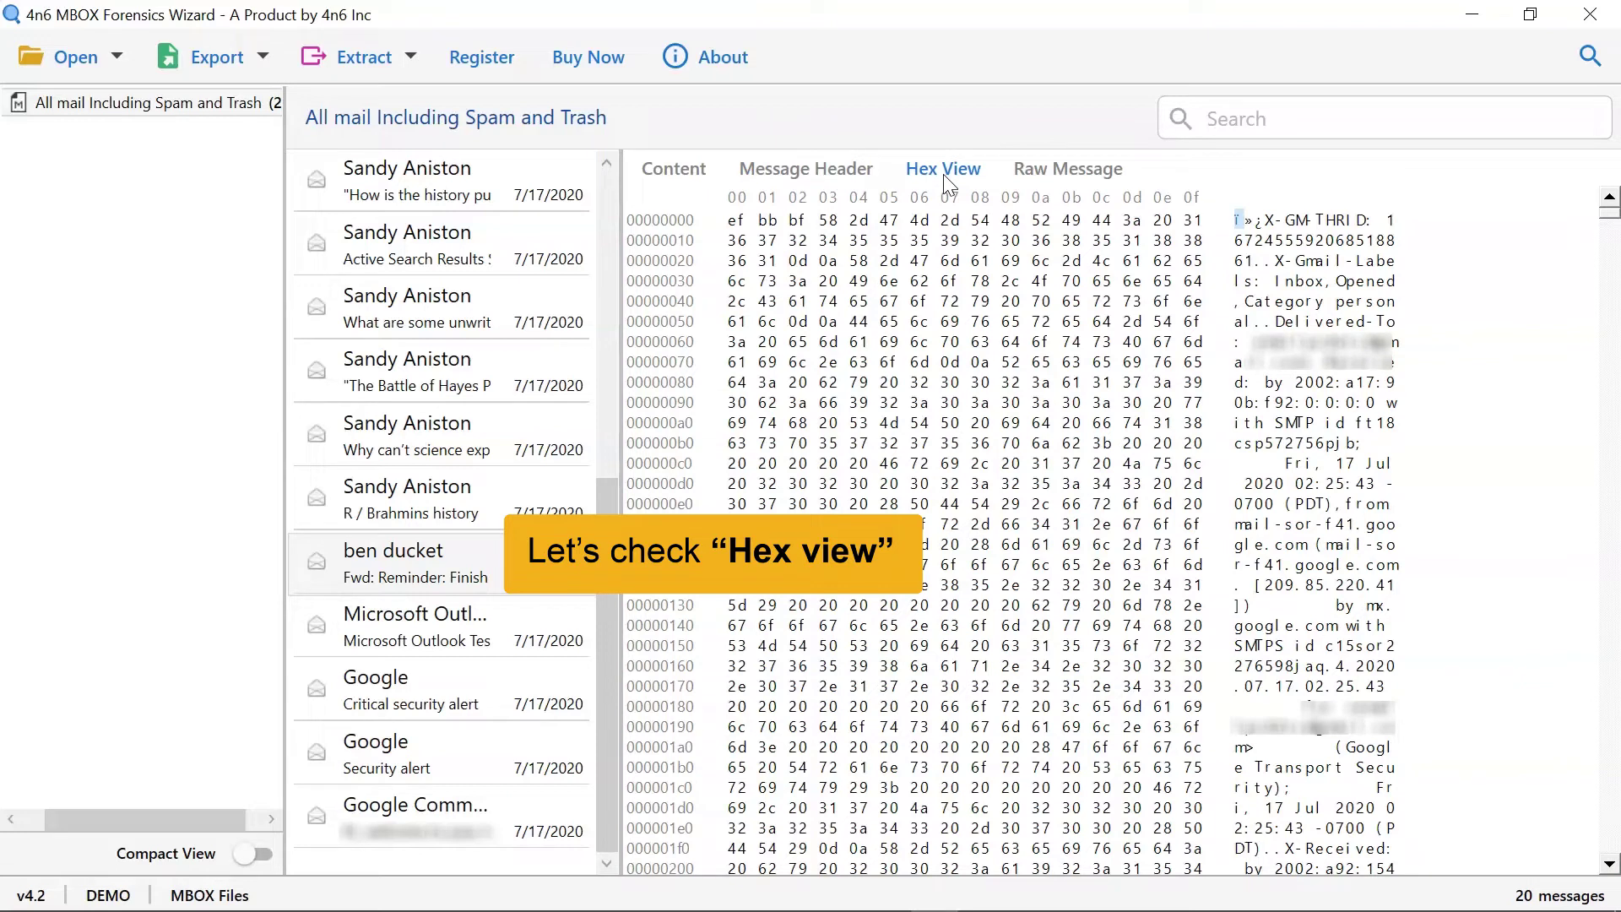
left_click(1061, 171)
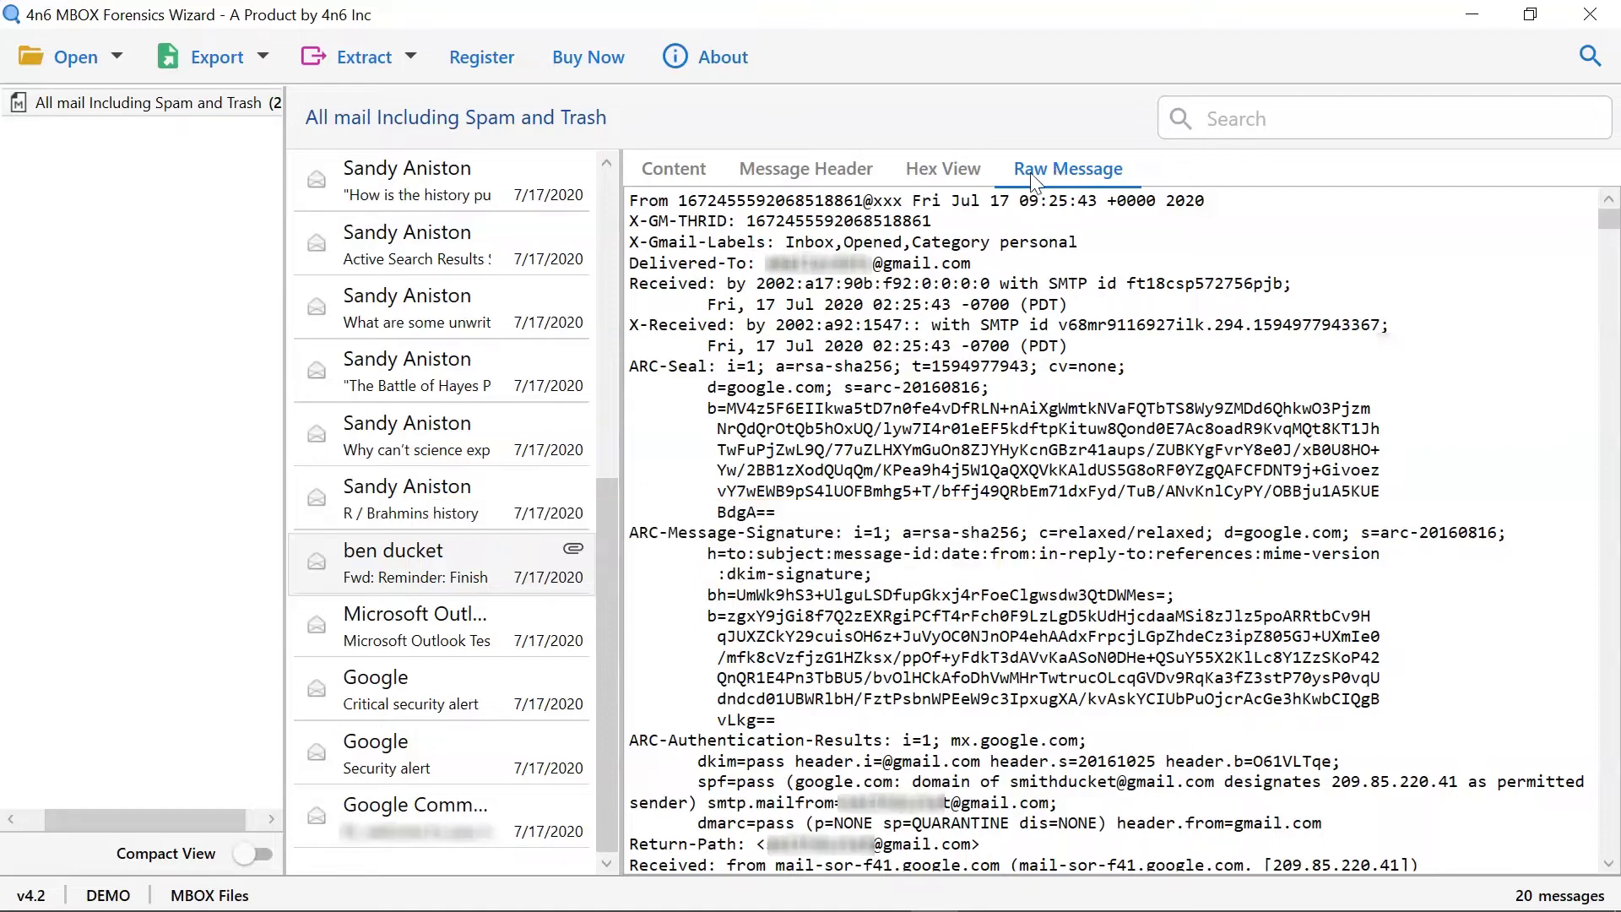
left_click(674, 173)
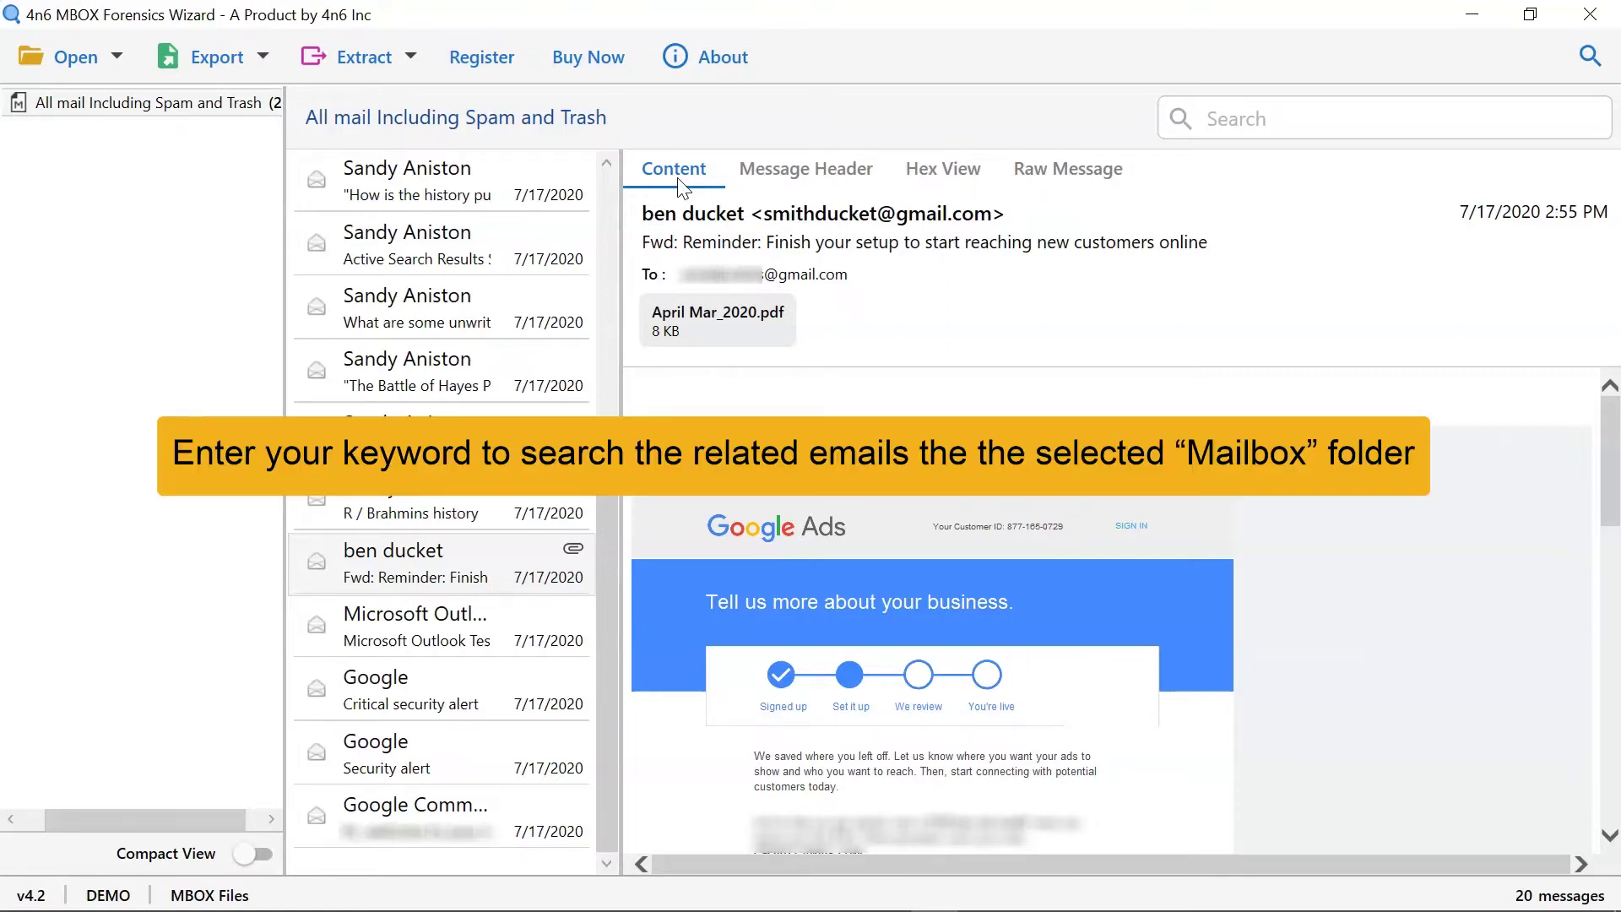
Step: Search the message list for the keyword 'alert', leaving 2 security alert emails
left_click(1192, 122)
type("alert")
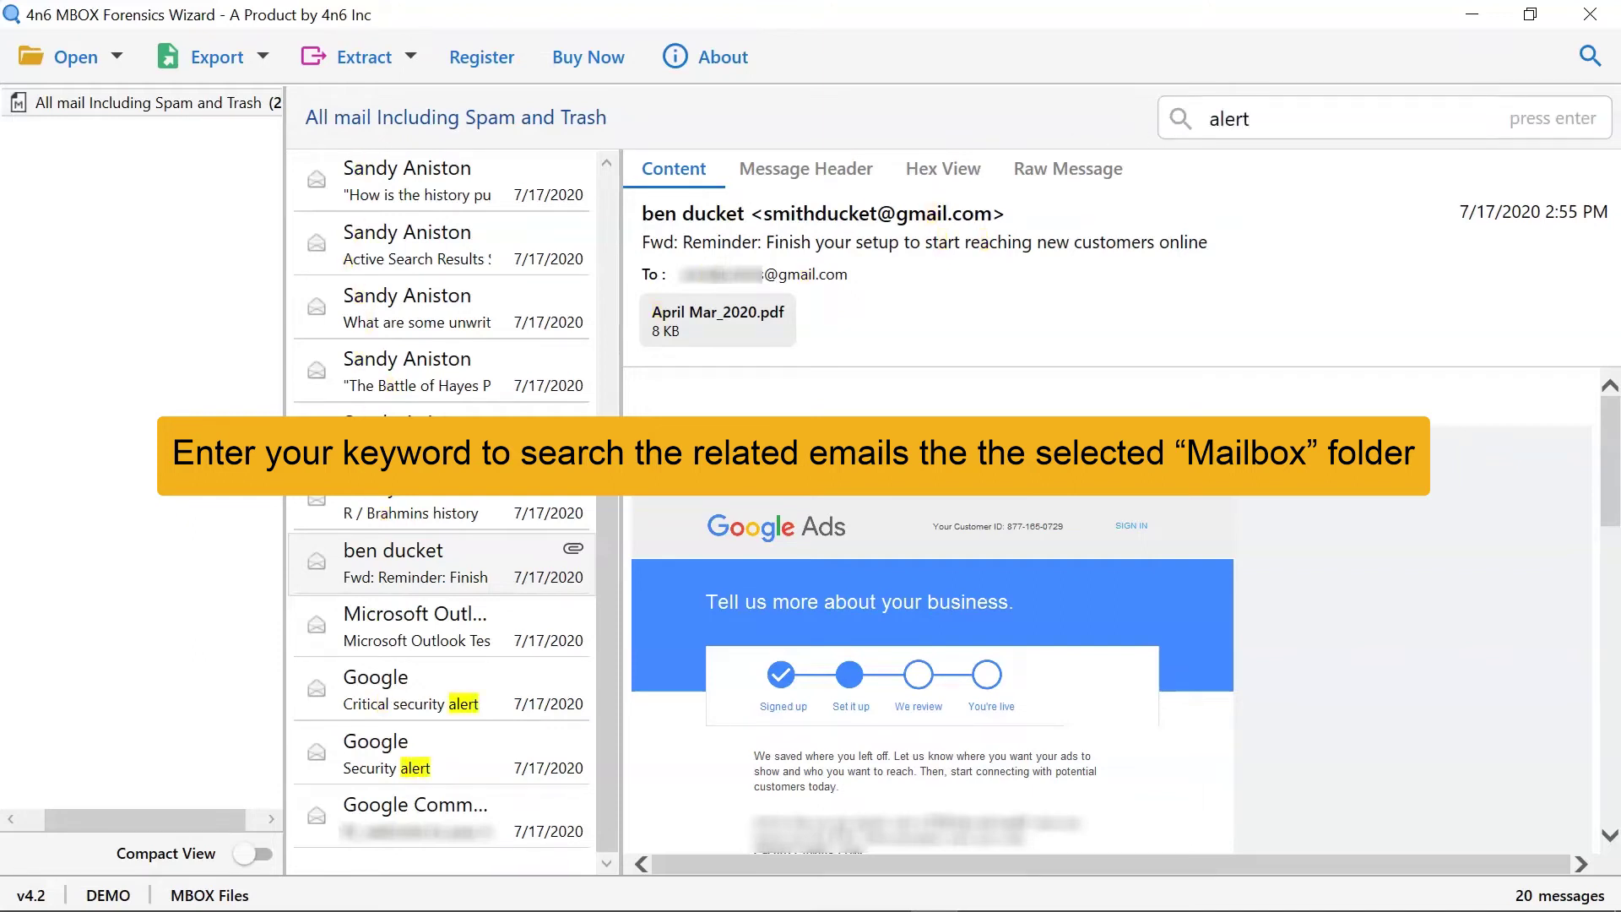
key("Return")
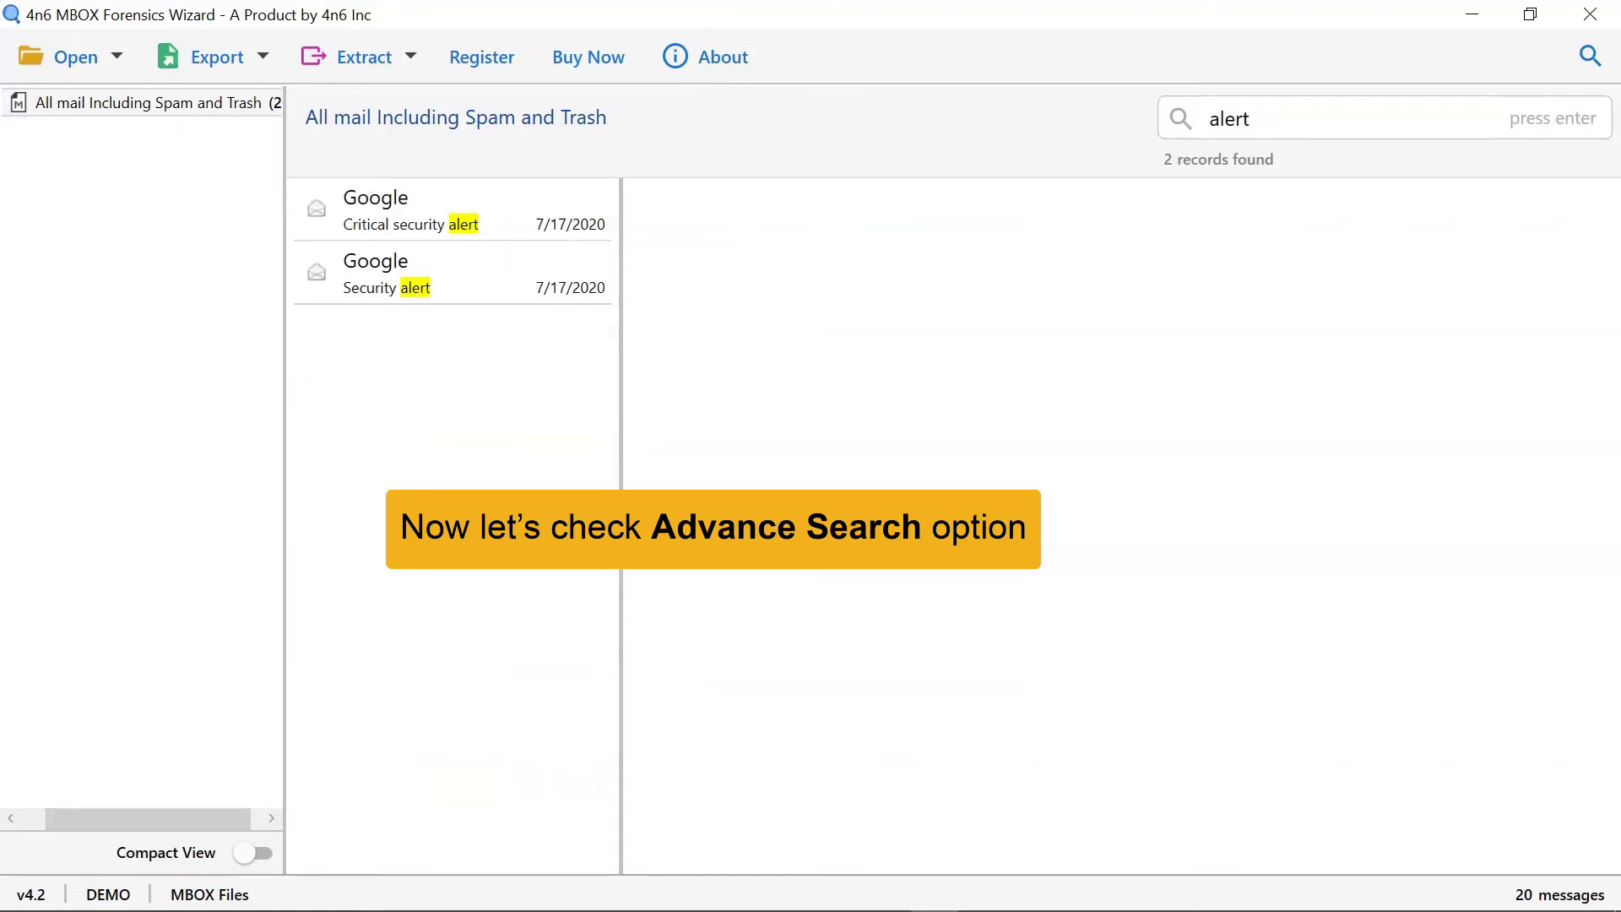
Step: Run an advanced Emails search with Subject 'asr ranking', finding 1 record
left_click(1590, 59)
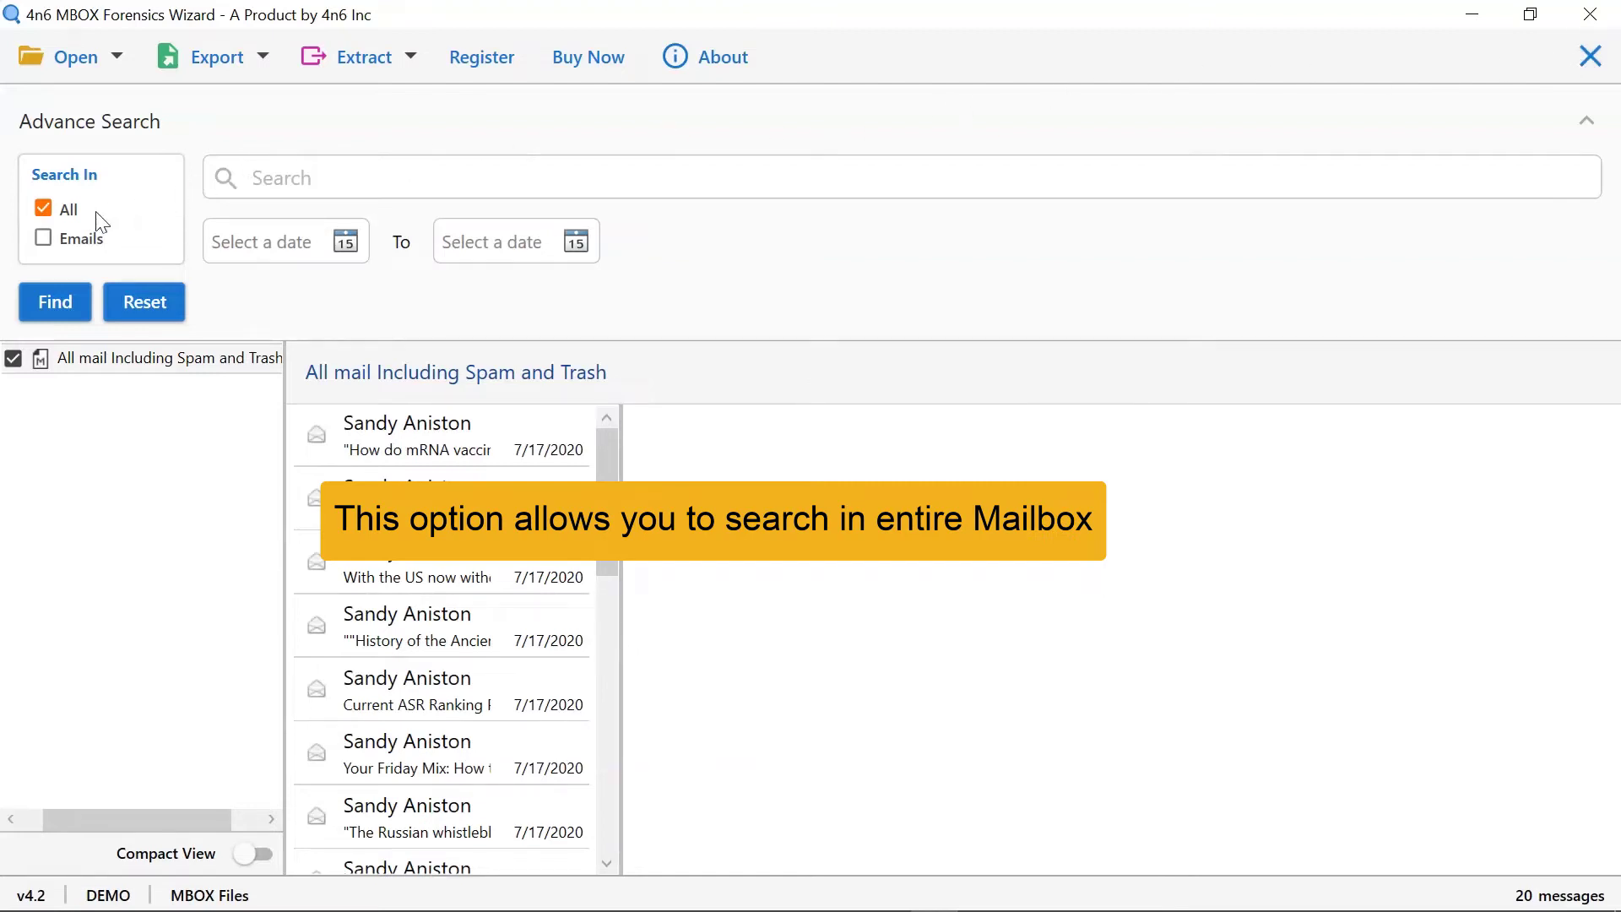
left_click(42, 240)
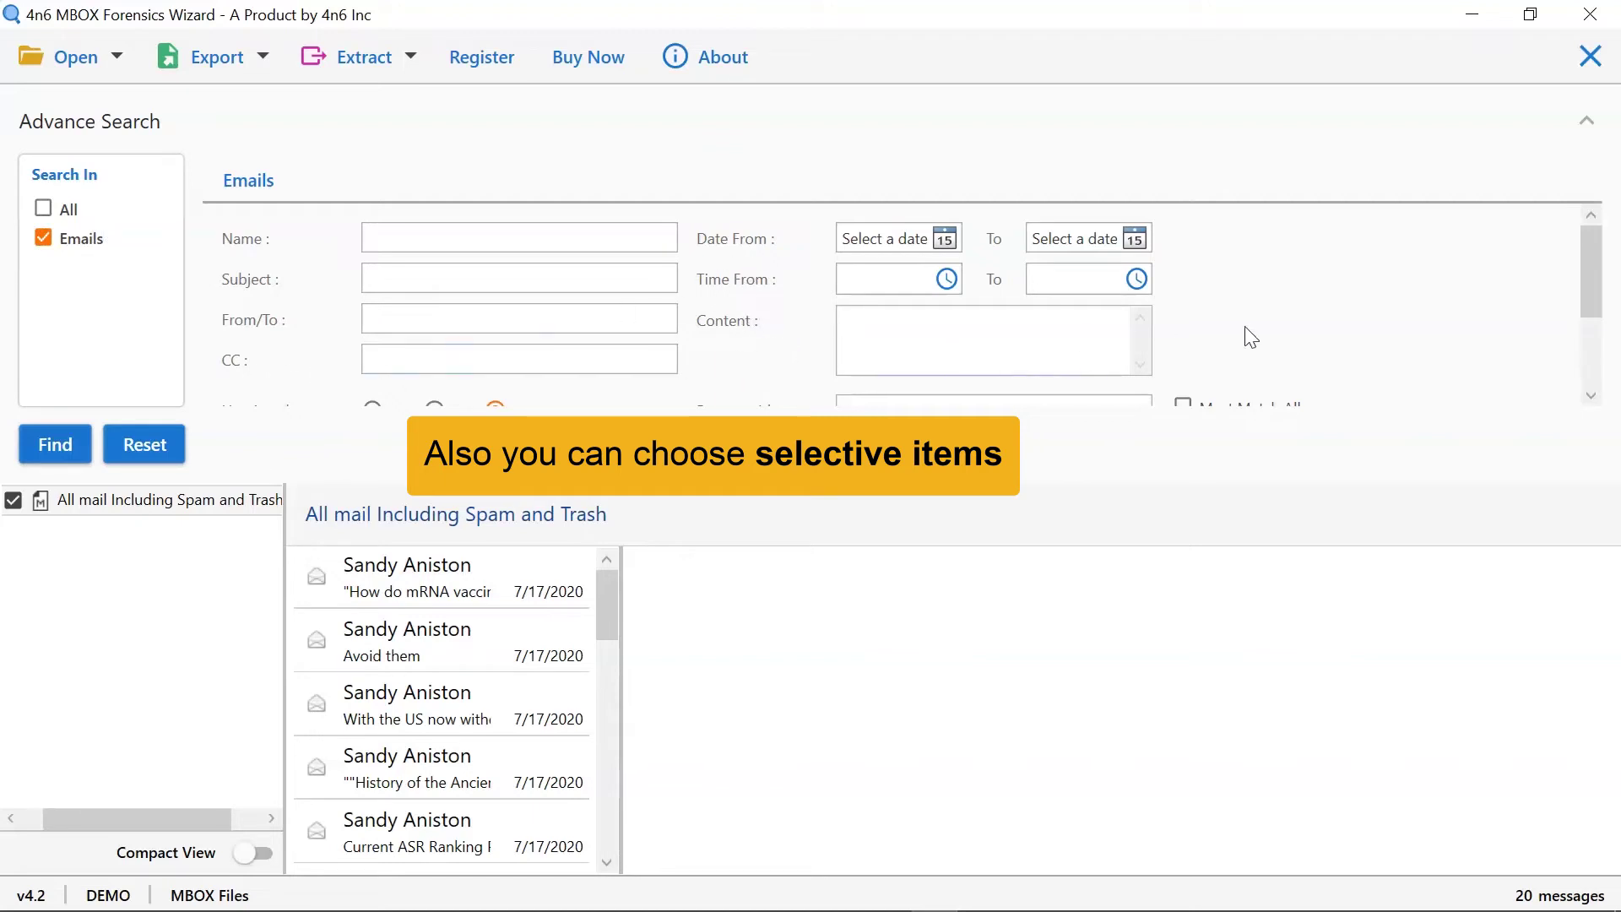
mouse_move(1596, 250)
left_mouse_down()
mouse_move(1602, 338)
mouse_move(1592, 237)
left_mouse_up()
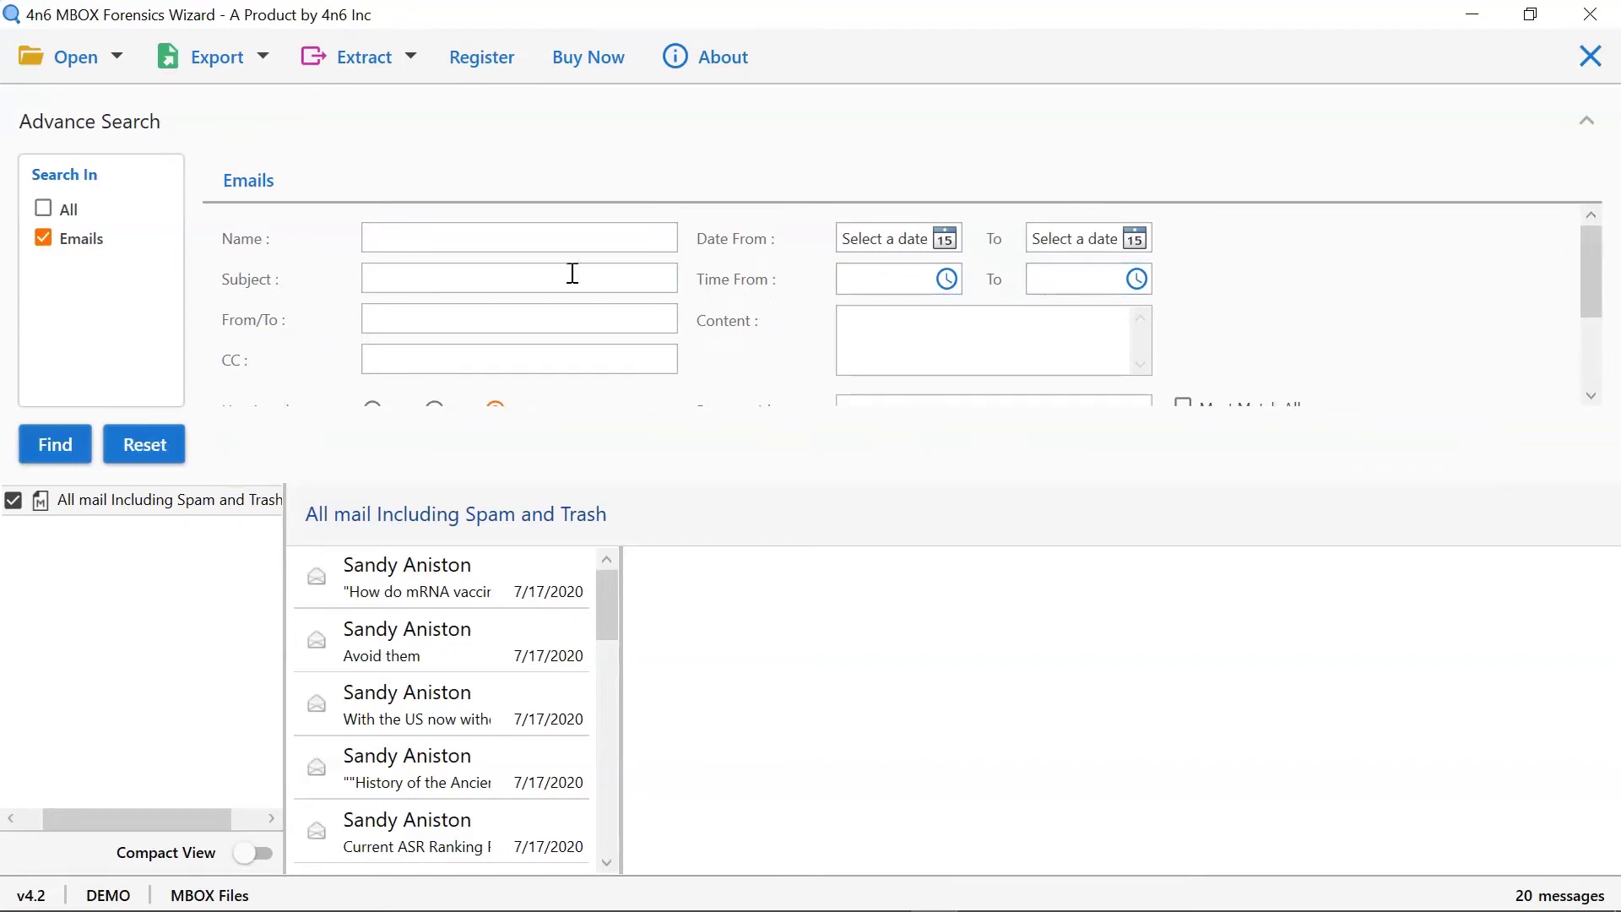
left_click(478, 282)
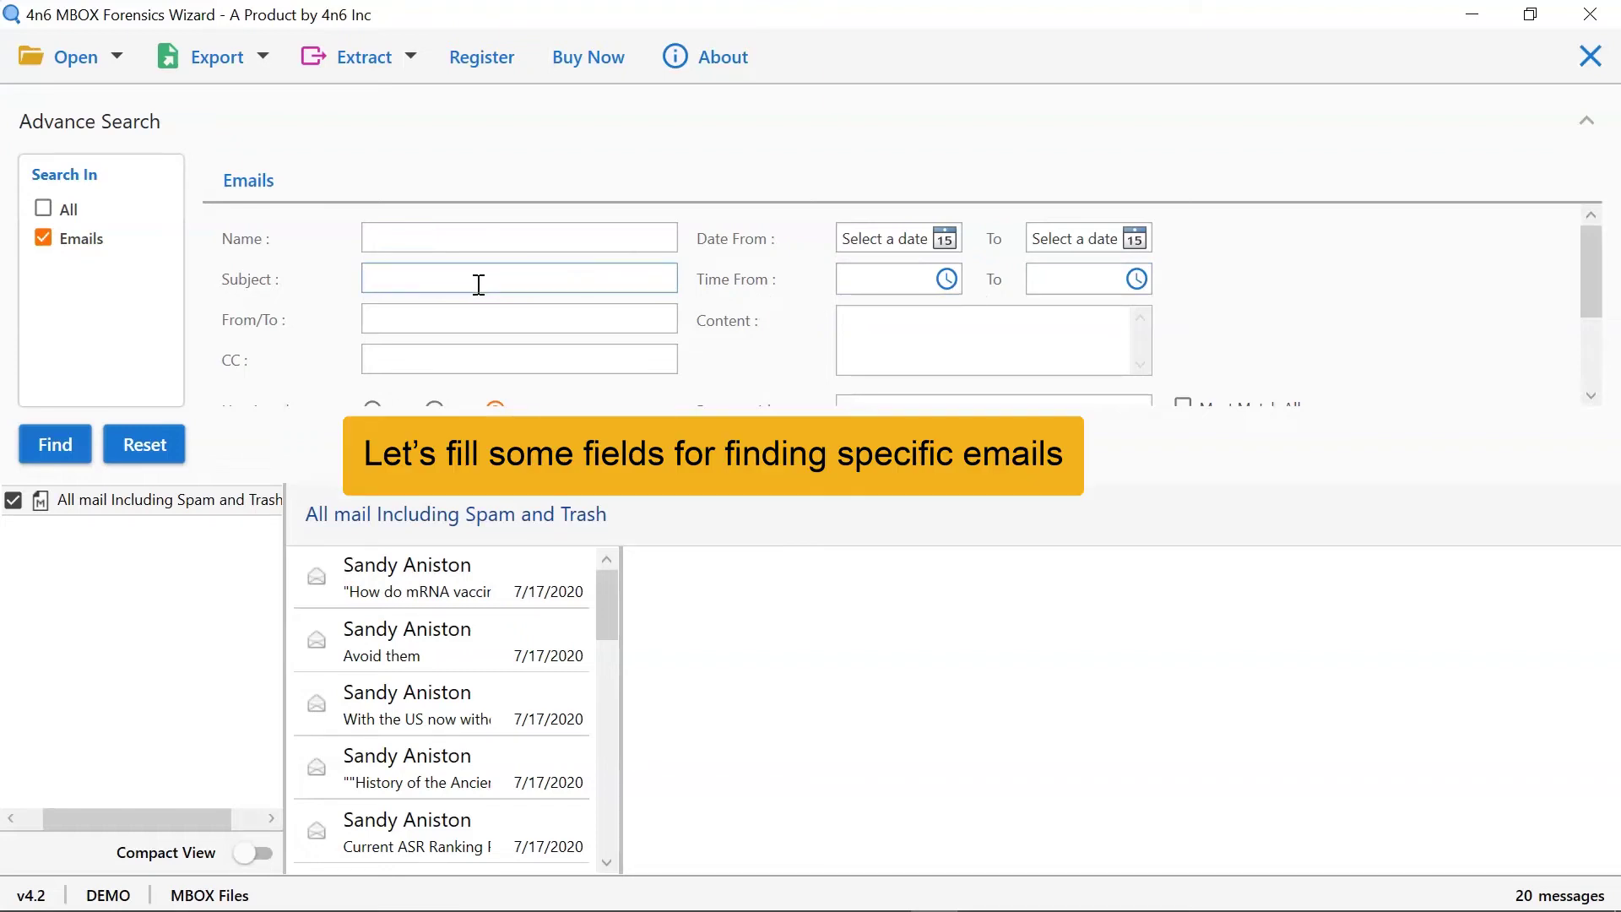
type("asr ranking")
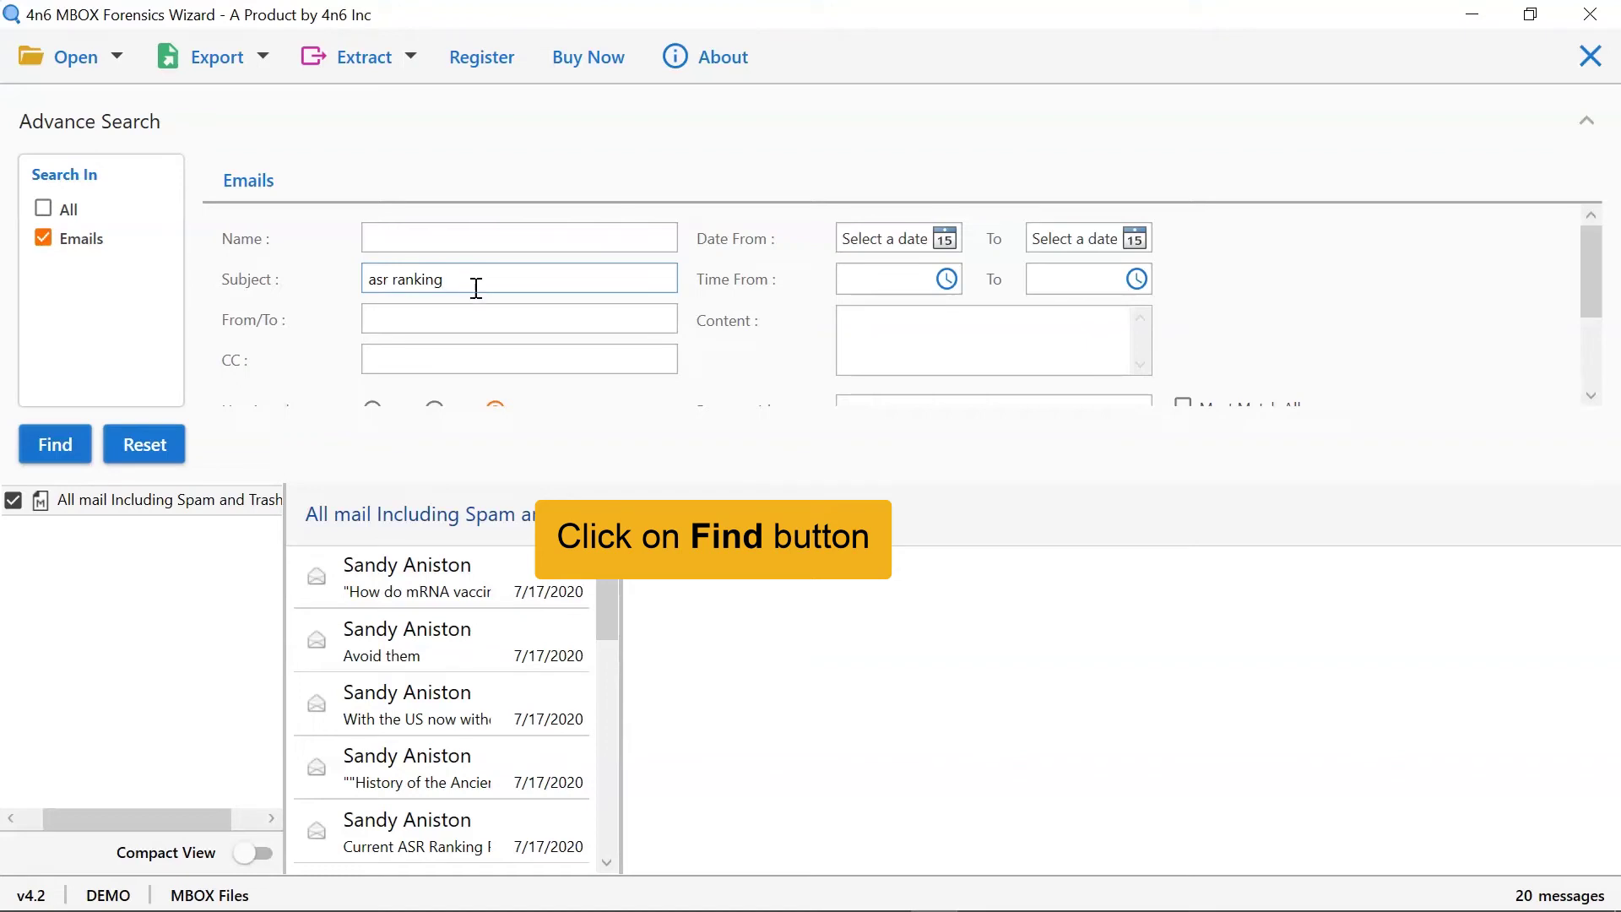
left_click(49, 467)
Step: Open the Current ASR Ranking Points email and scroll through its body
left_click(393, 579)
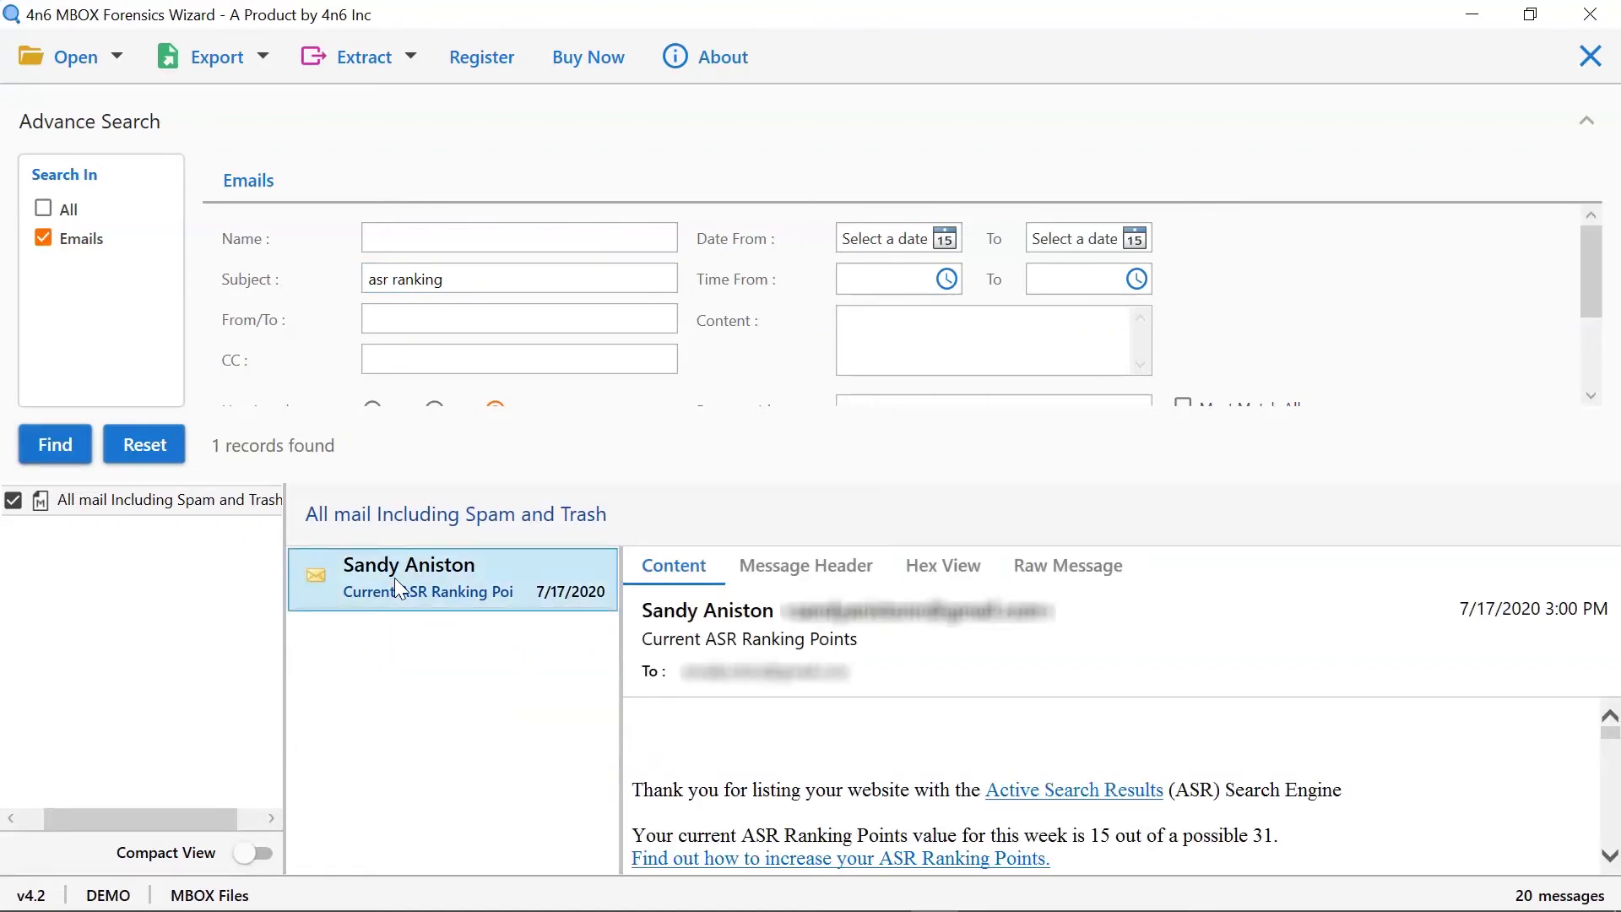
left_click(1609, 854)
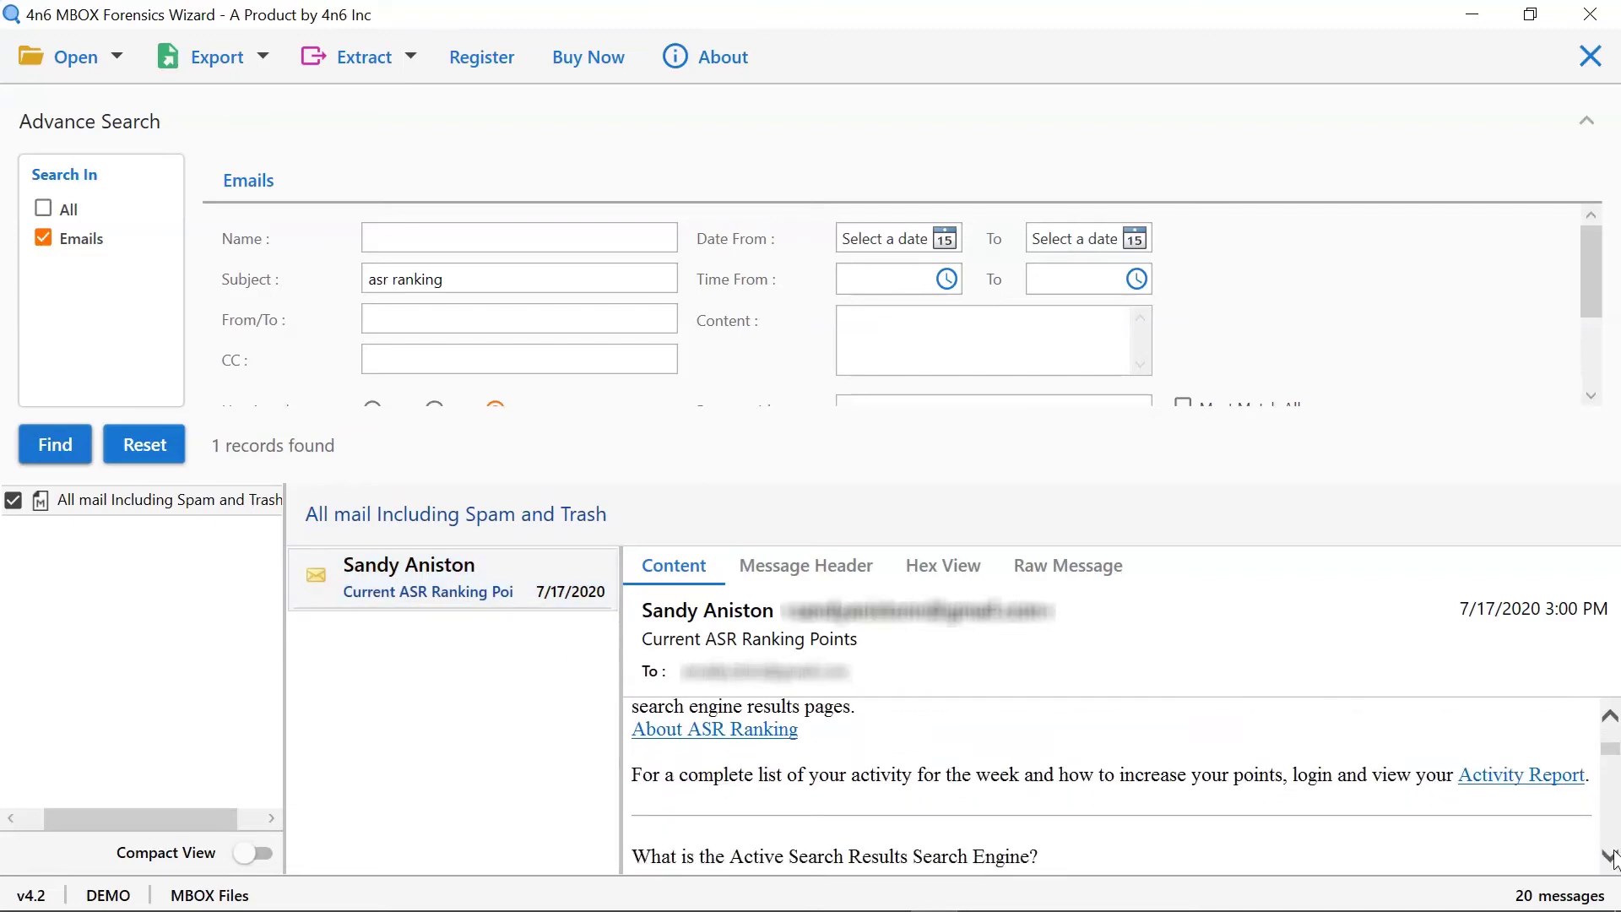
left_click(1609, 854)
left_click(1609, 854)
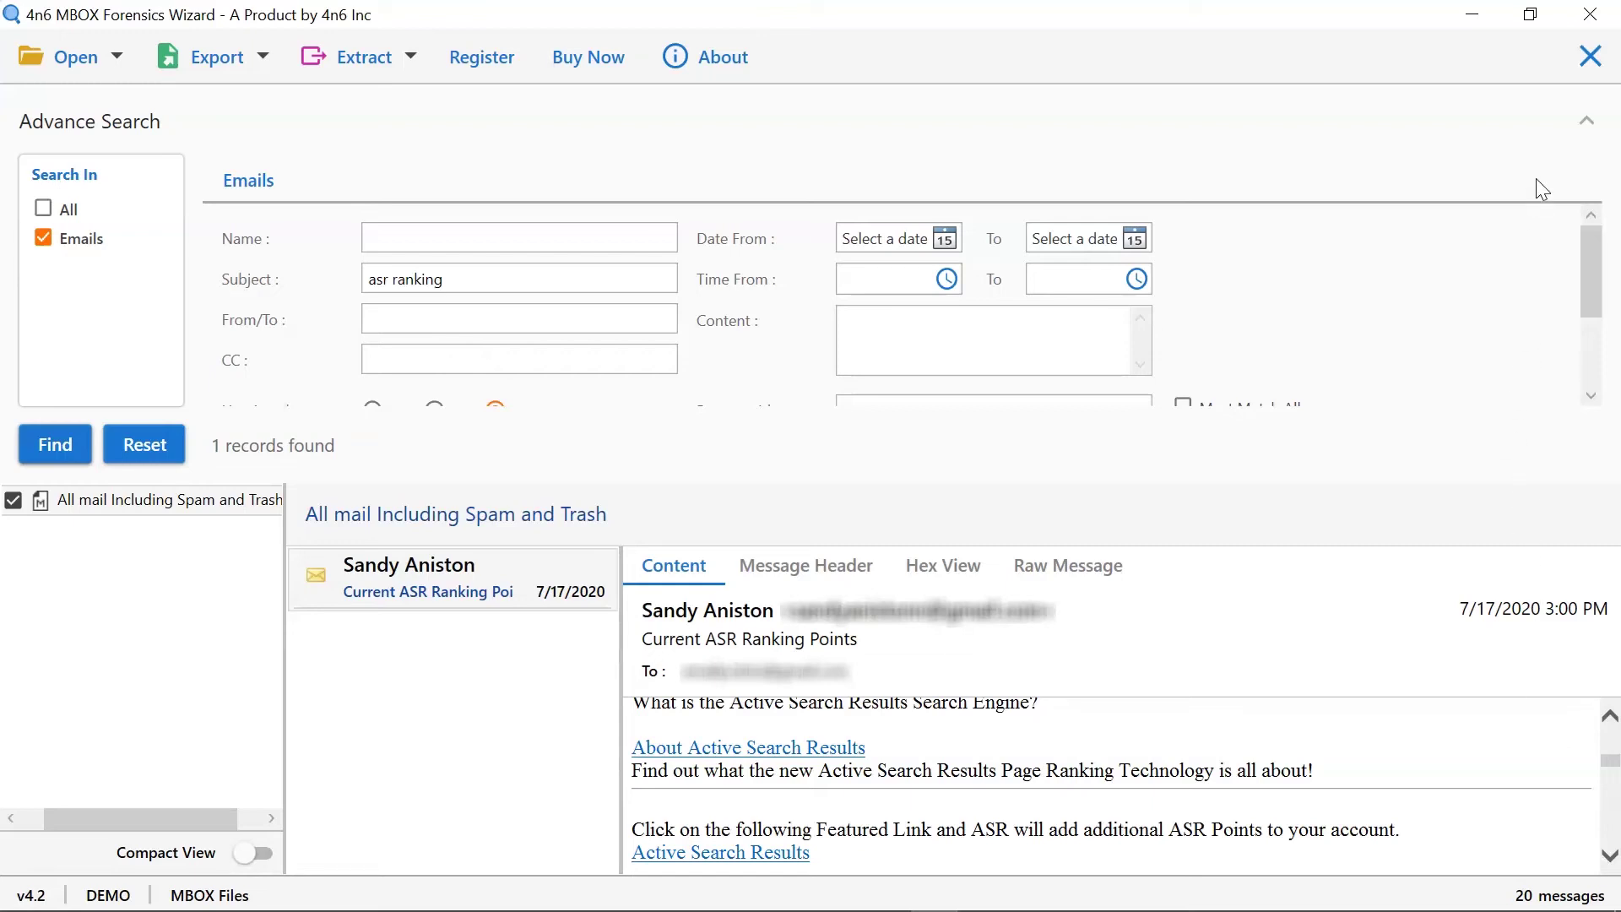
Step: Close Advance Search, view the Export format choices, then show the Extract options
left_click(1589, 57)
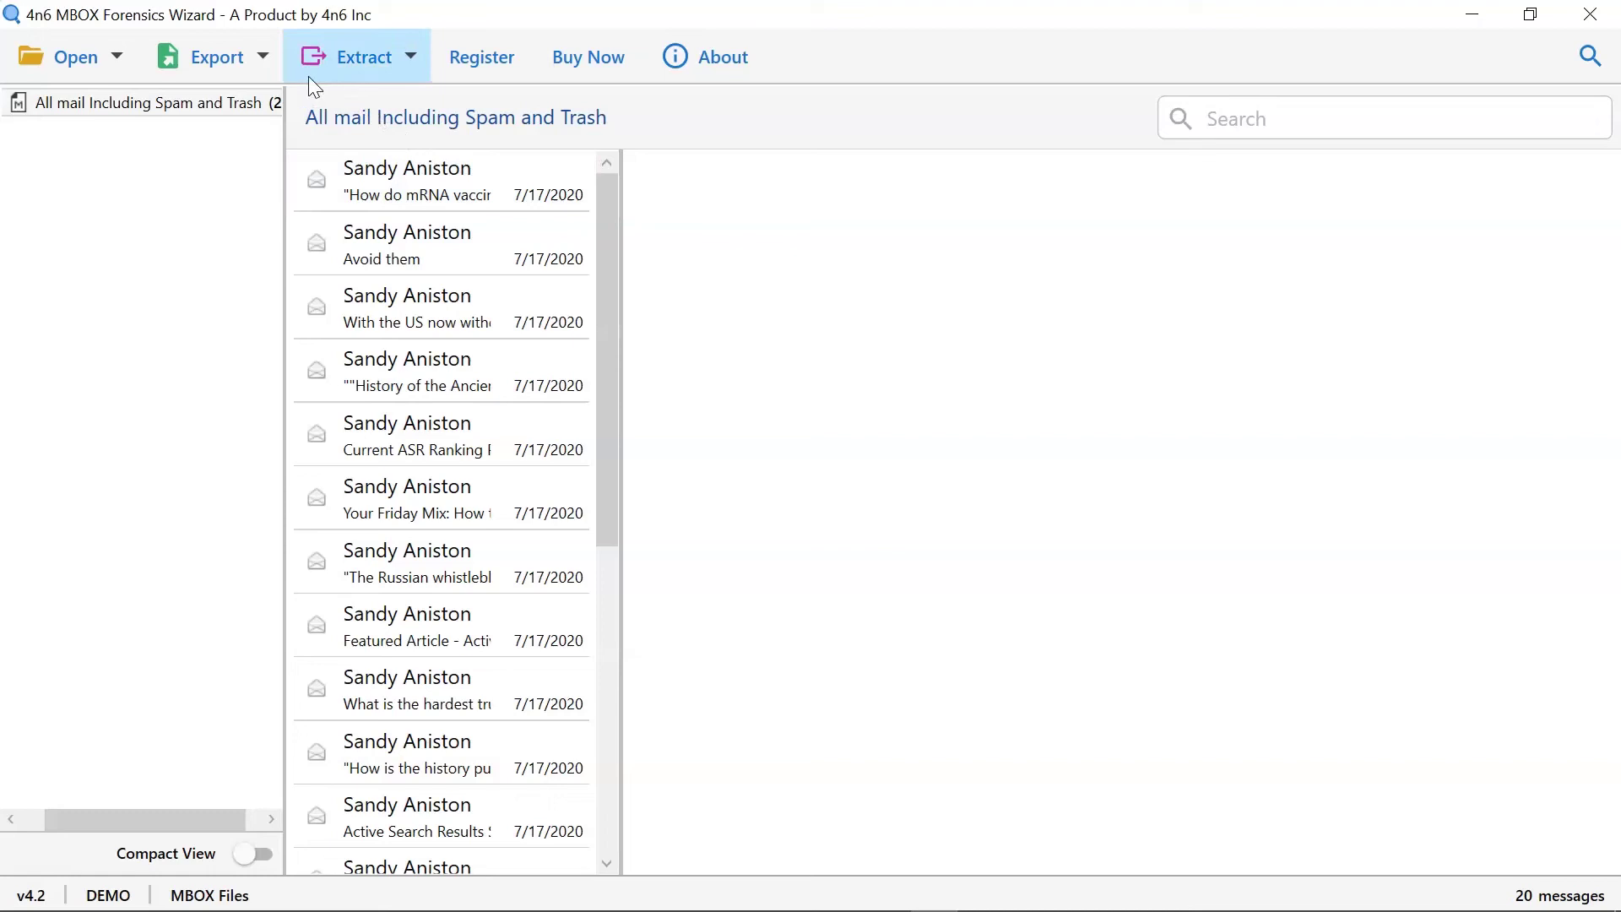
left_click(267, 59)
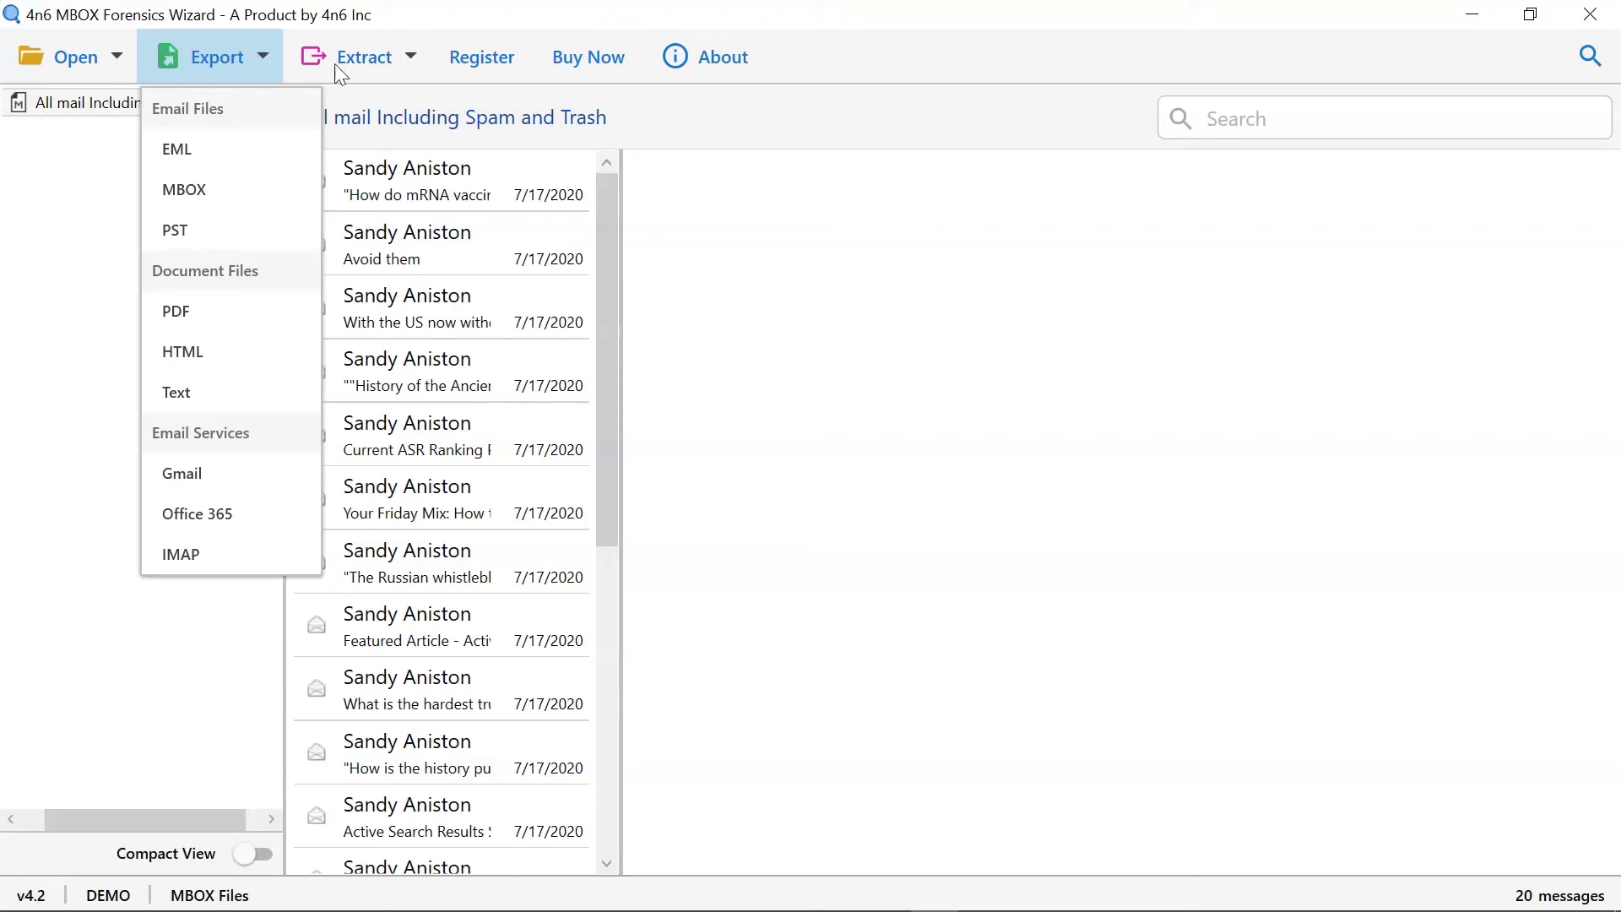
left_click(409, 59)
left_click(411, 60)
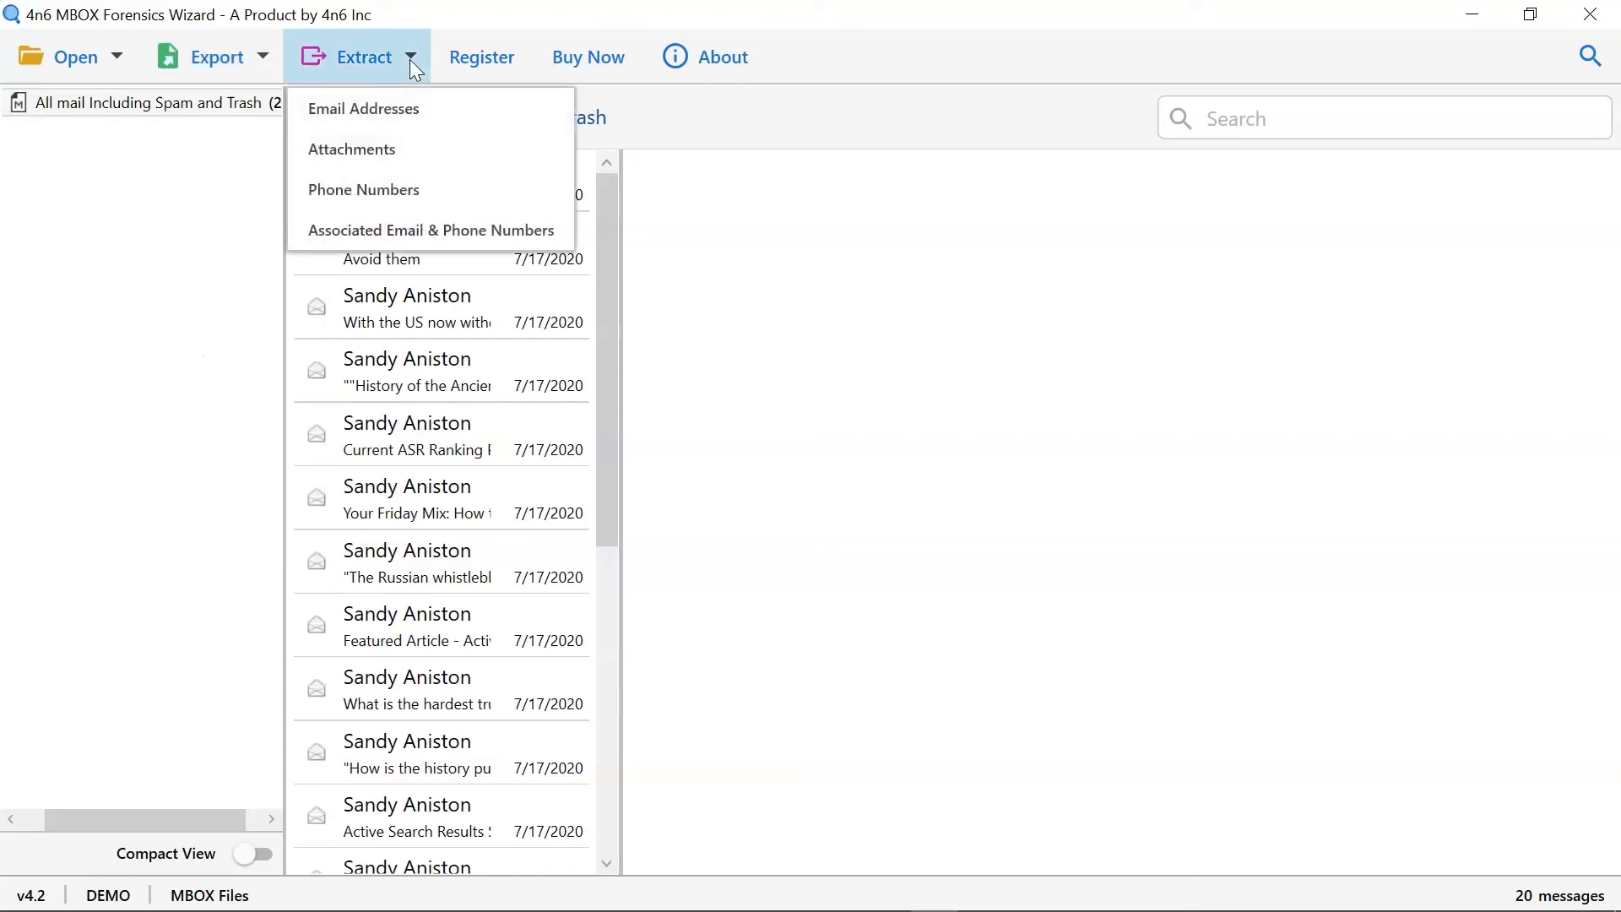